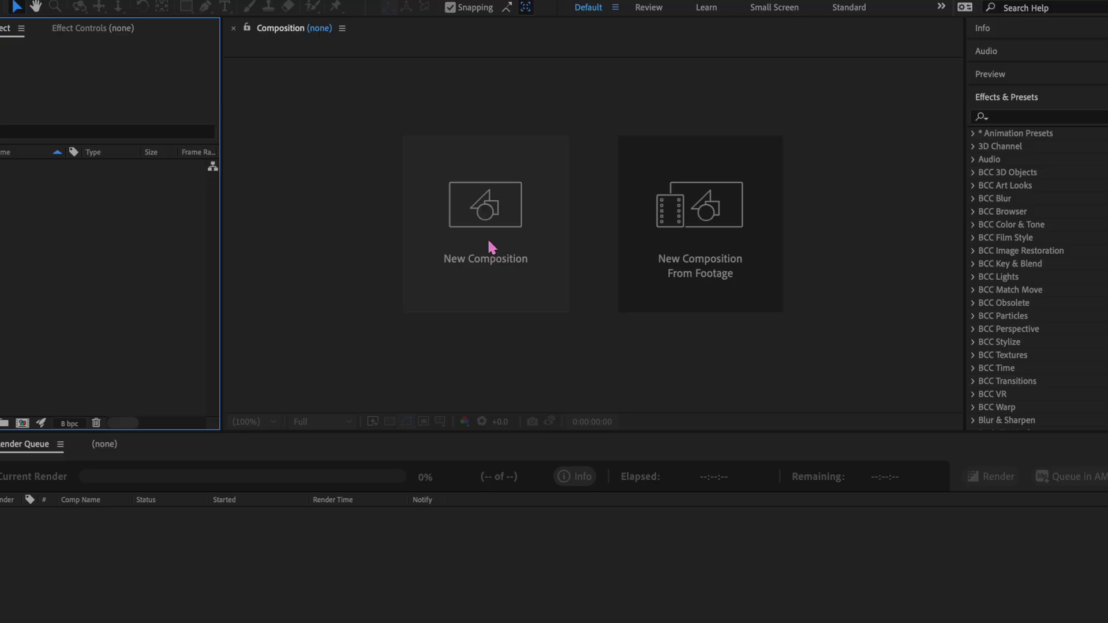
# Create a new 1080 by 1080 px composition at 60 frames per second with a 30-second duration.
pyautogui.click(725, 209)
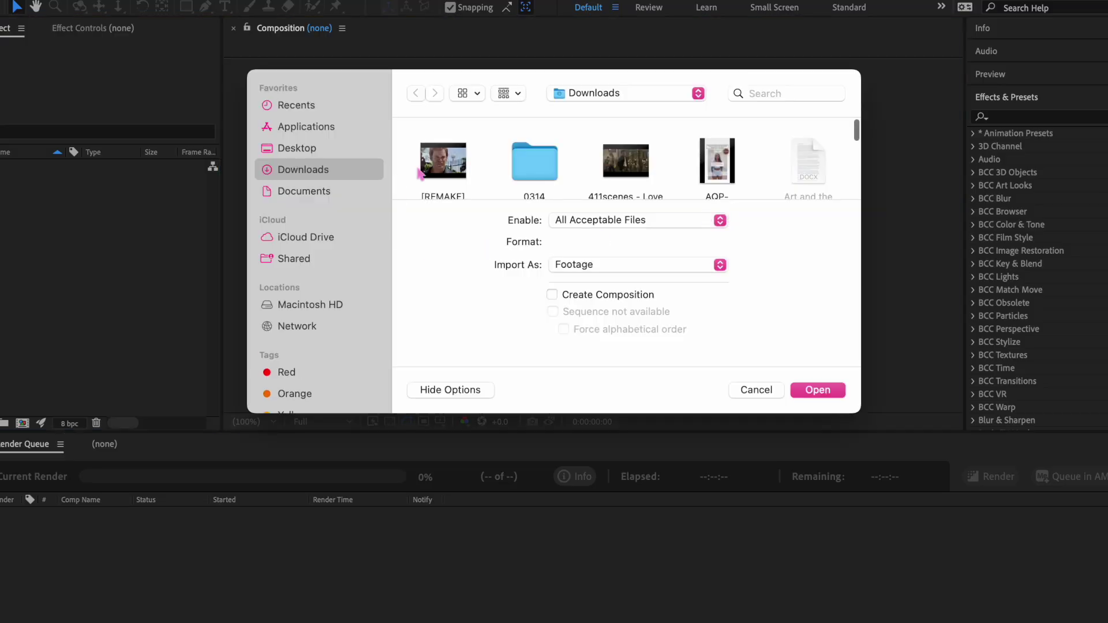
pyautogui.click(757, 391)
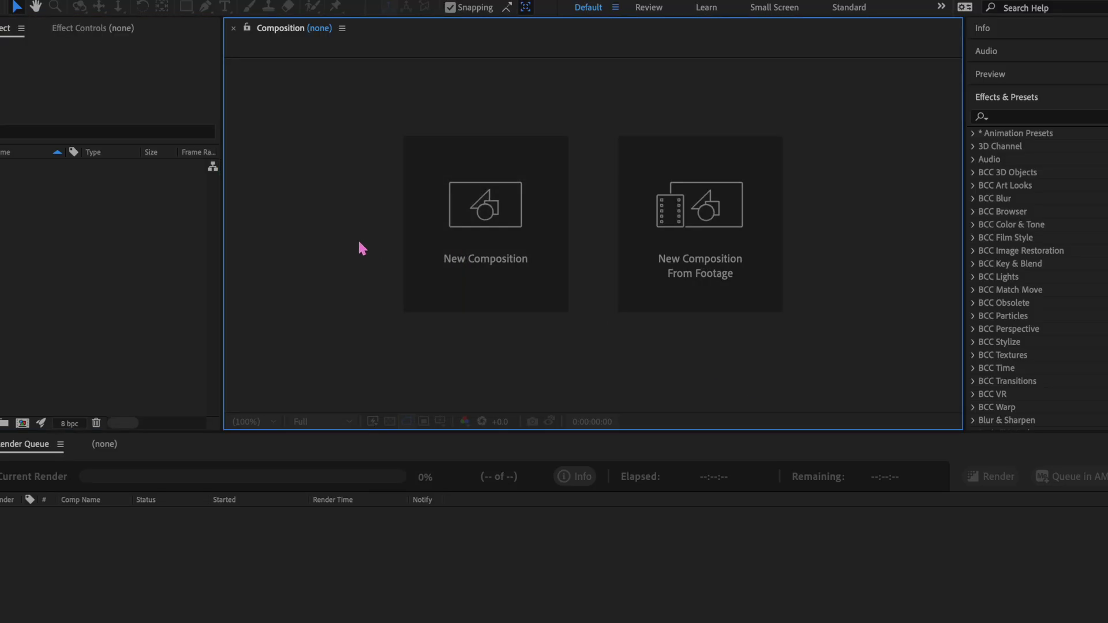
pyautogui.click(494, 245)
pyautogui.moveTo(821, 111); pyautogui.dragTo(634, 97)
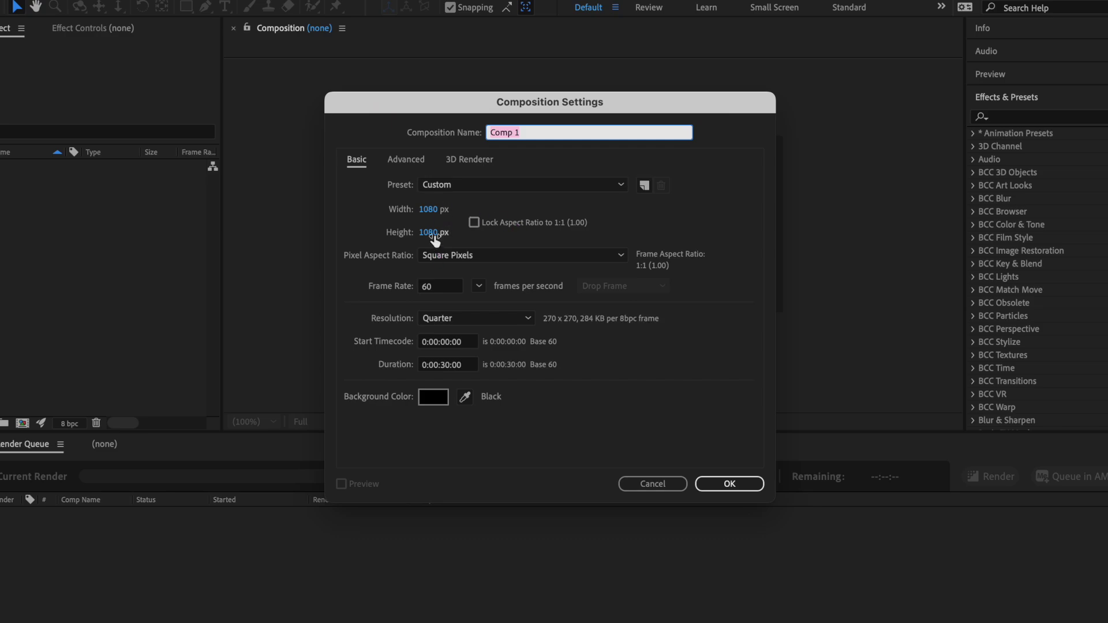
pyautogui.click(728, 485)
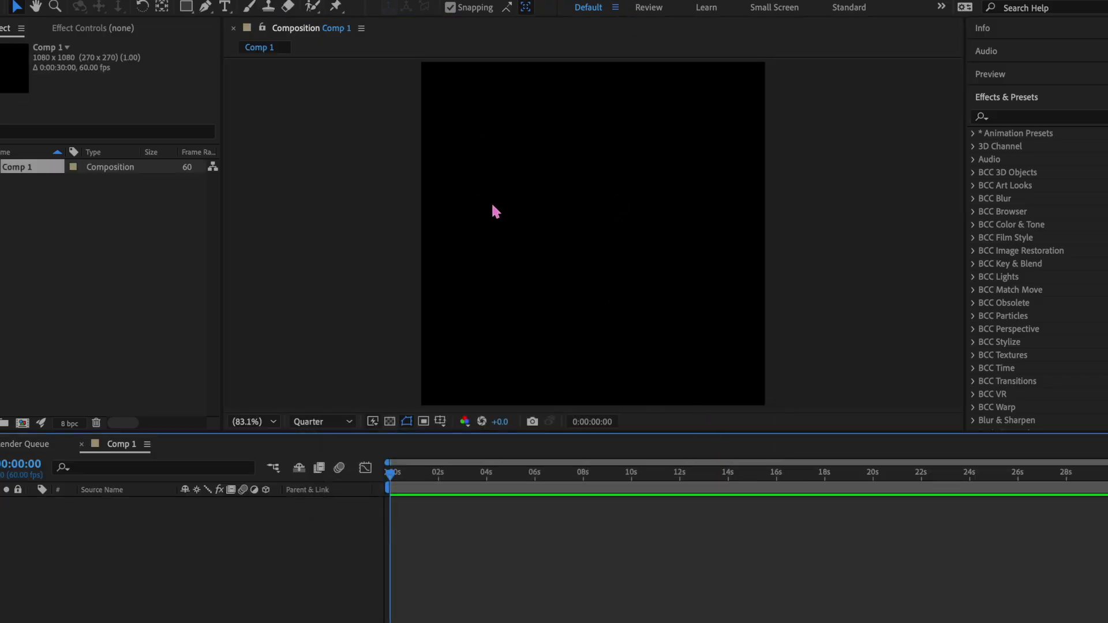
# Change the width of Comp 1 to 1920 px in the composition settings.
pyautogui.click(152, 0)
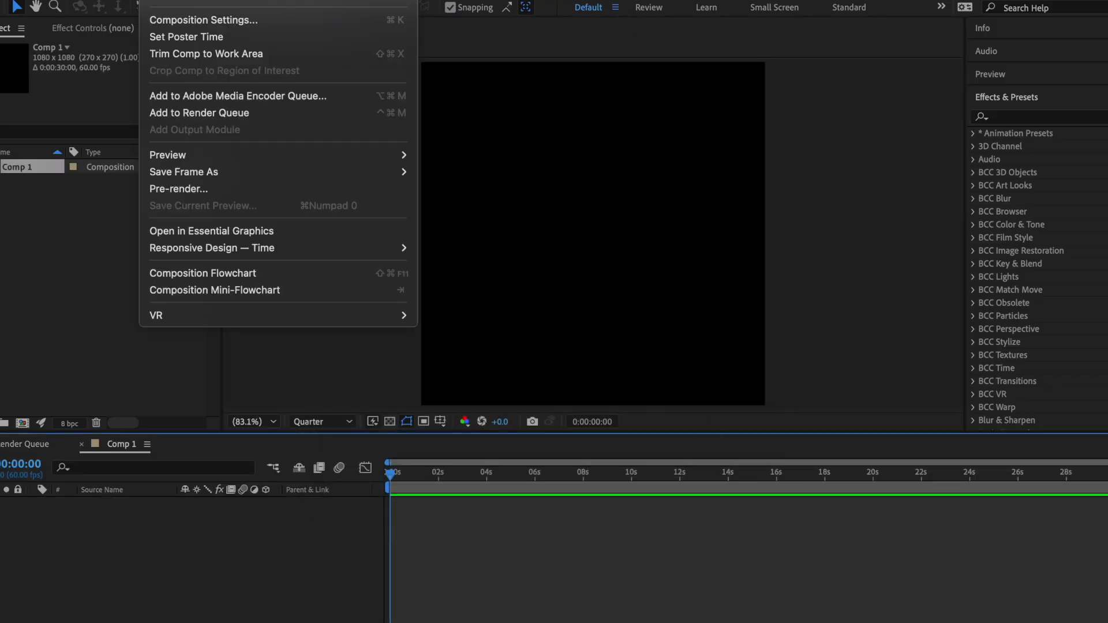
pyautogui.click(200, 20)
pyautogui.click(429, 209)
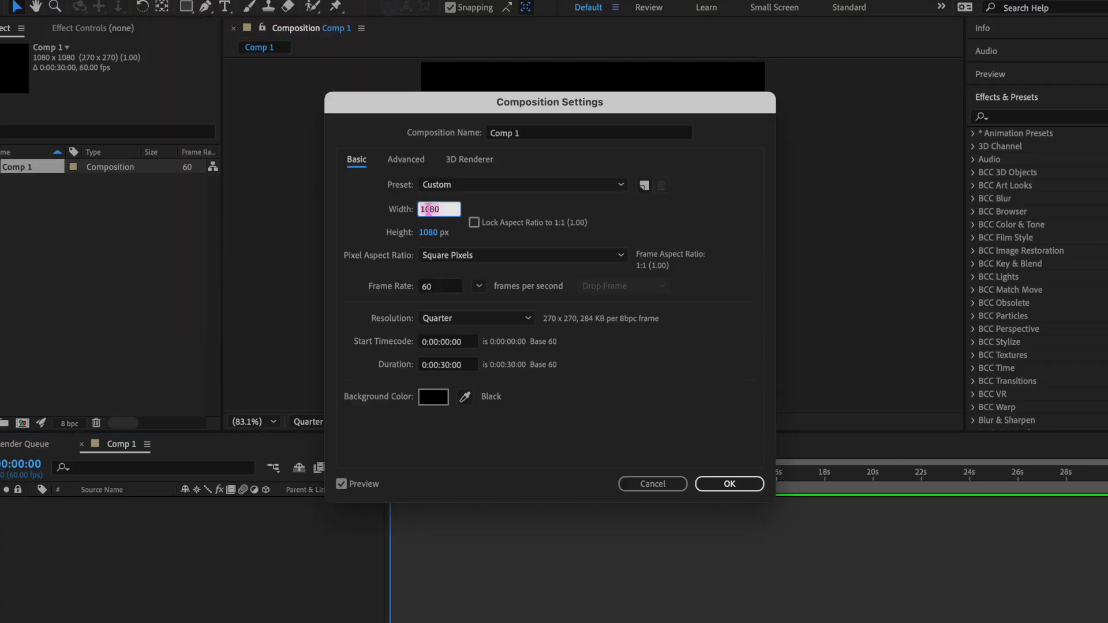
pyautogui.write('1920')
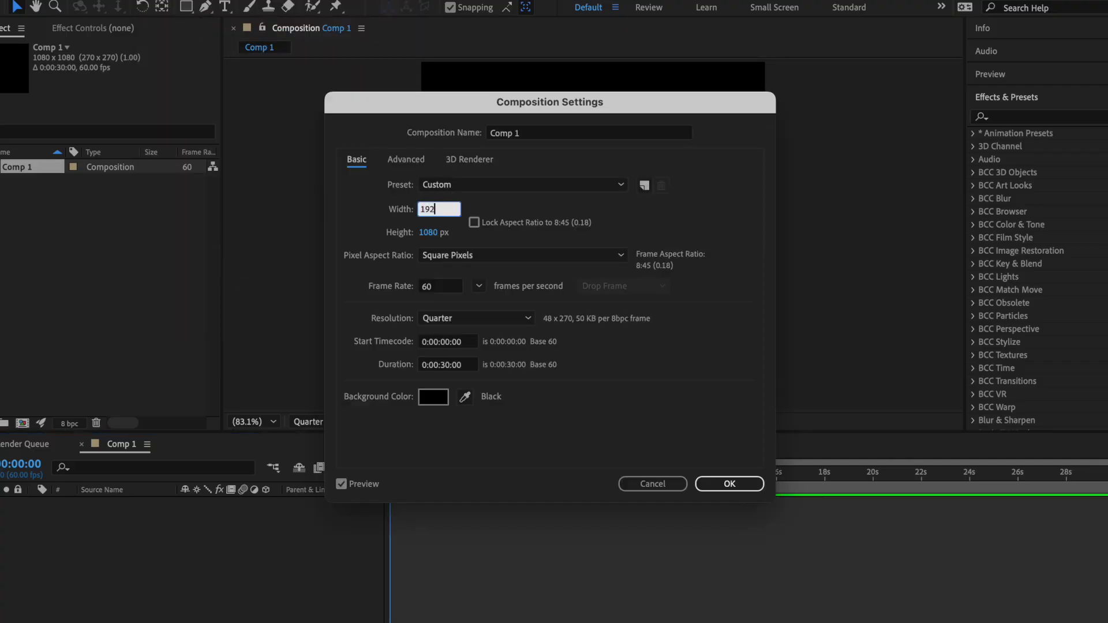
pyautogui.press('Return')
pyautogui.press(',')
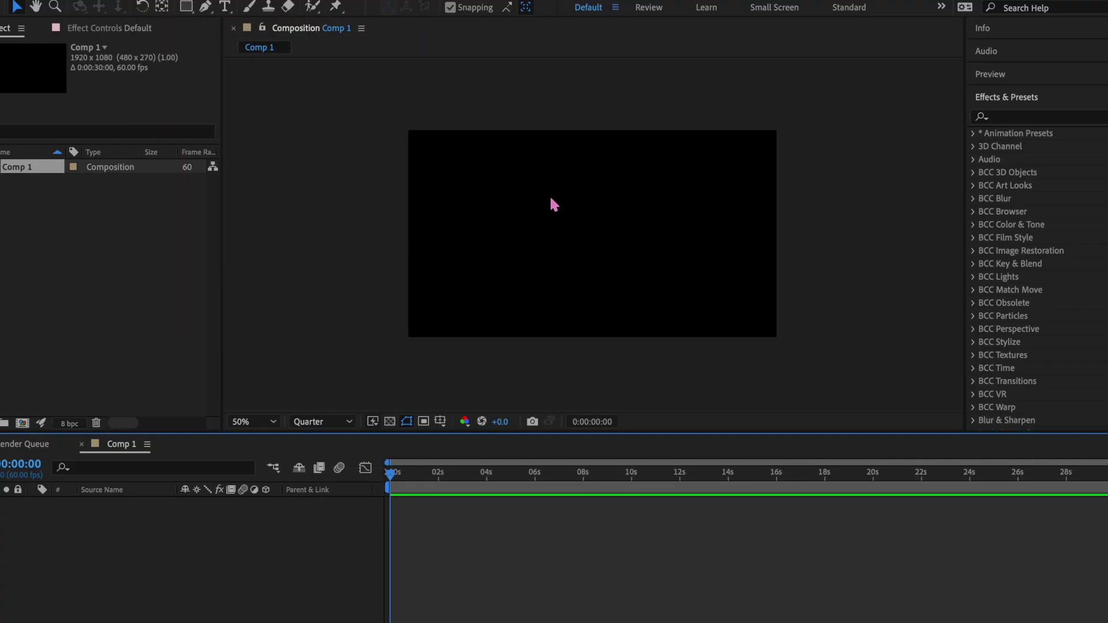
# Set the width of Comp 1 to 1080 px for a square frame.
pyautogui.click(230, 1)
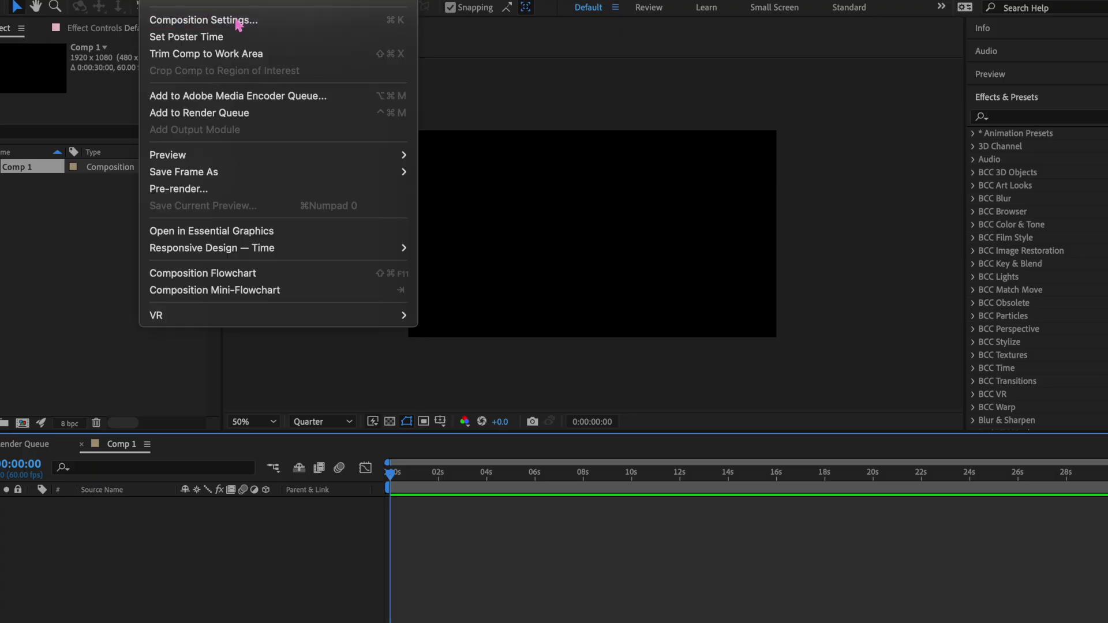
pyautogui.click(238, 21)
pyautogui.click(427, 208)
pyautogui.write('1080')
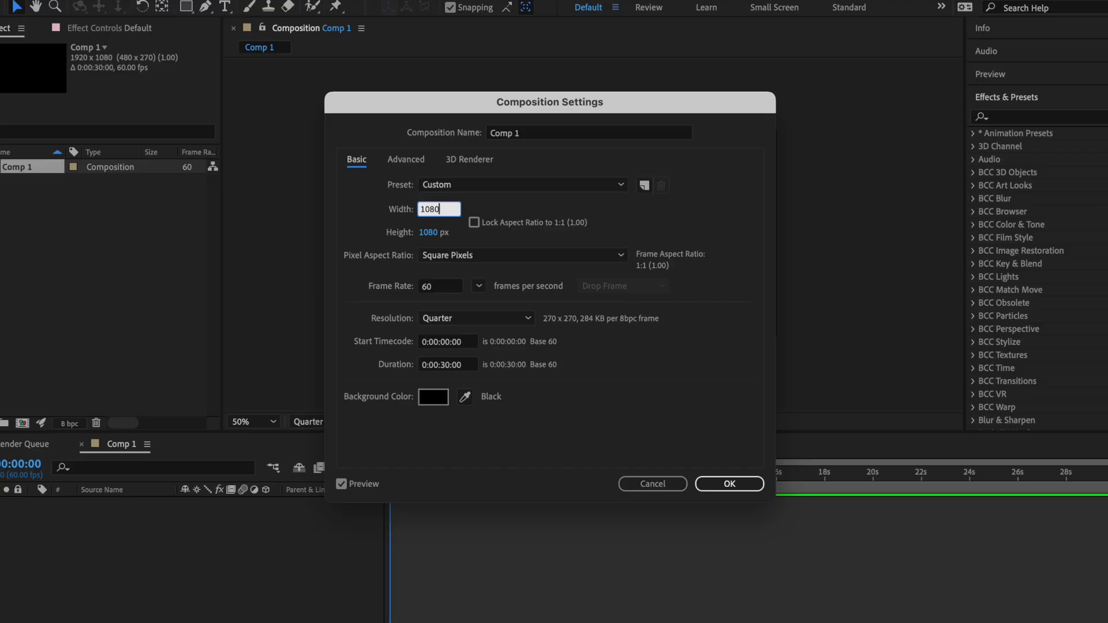
pyautogui.press('Return')
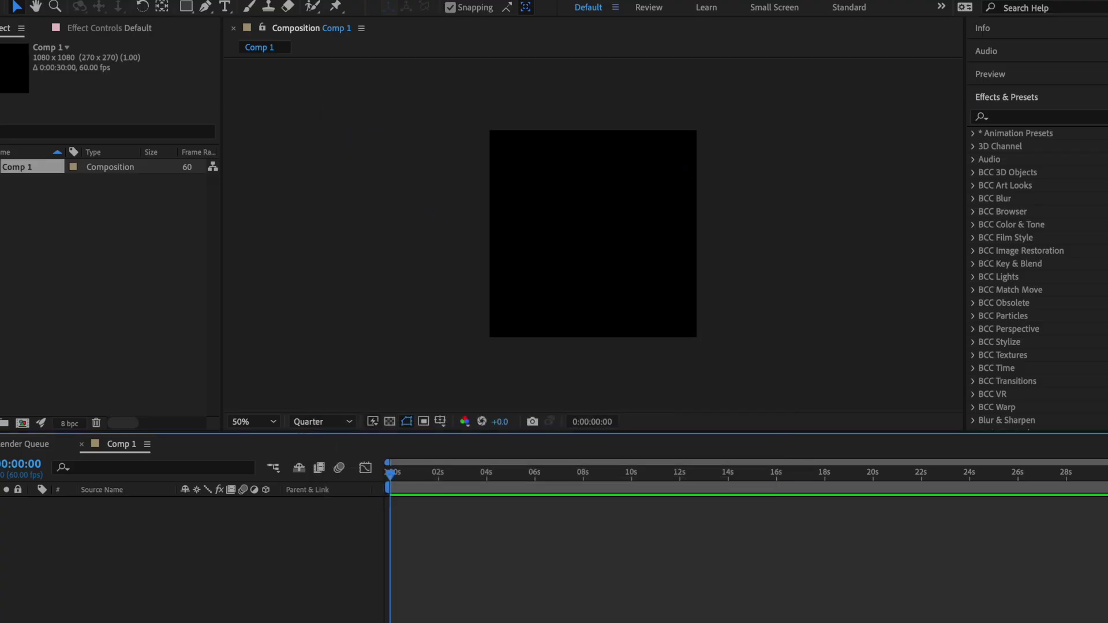
# Reopen the settings of Comp 1 and try a frame rate of 23.976 frames per second.
pyautogui.hotkey('ctrl', 'k')
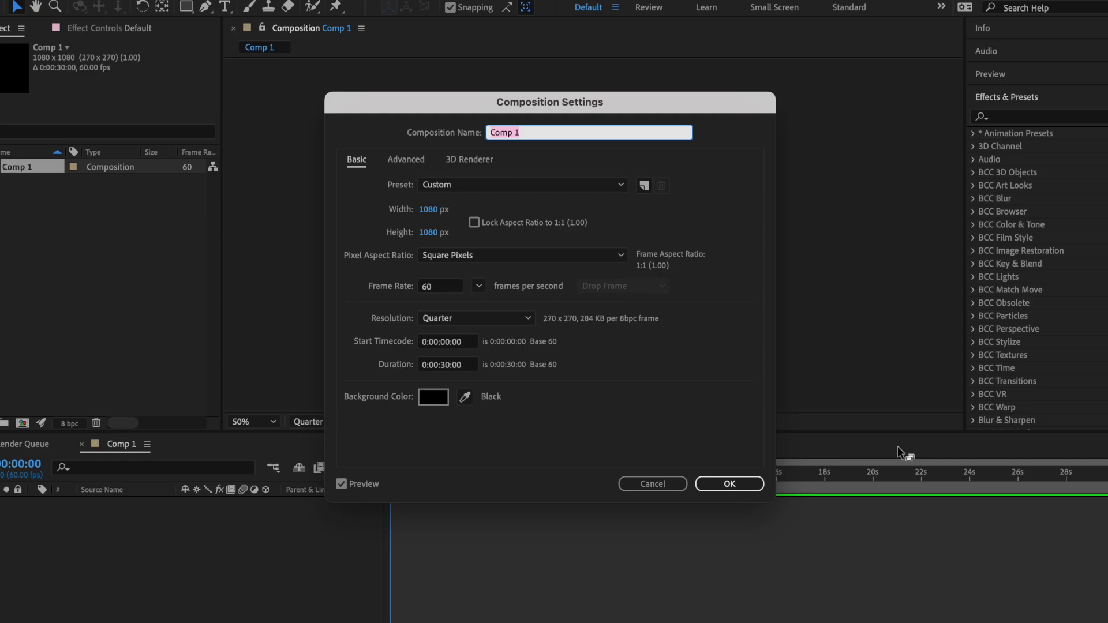
pyautogui.moveTo(668, 112); pyautogui.dragTo(941, 448)
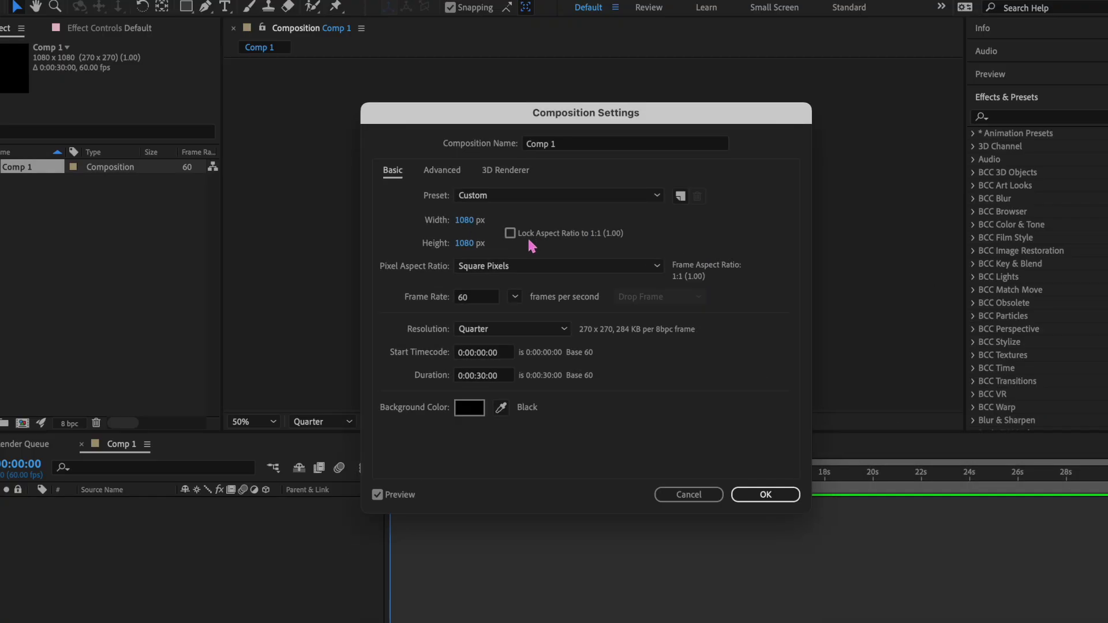
pyautogui.click(510, 234)
pyautogui.click(510, 233)
pyautogui.click(515, 297)
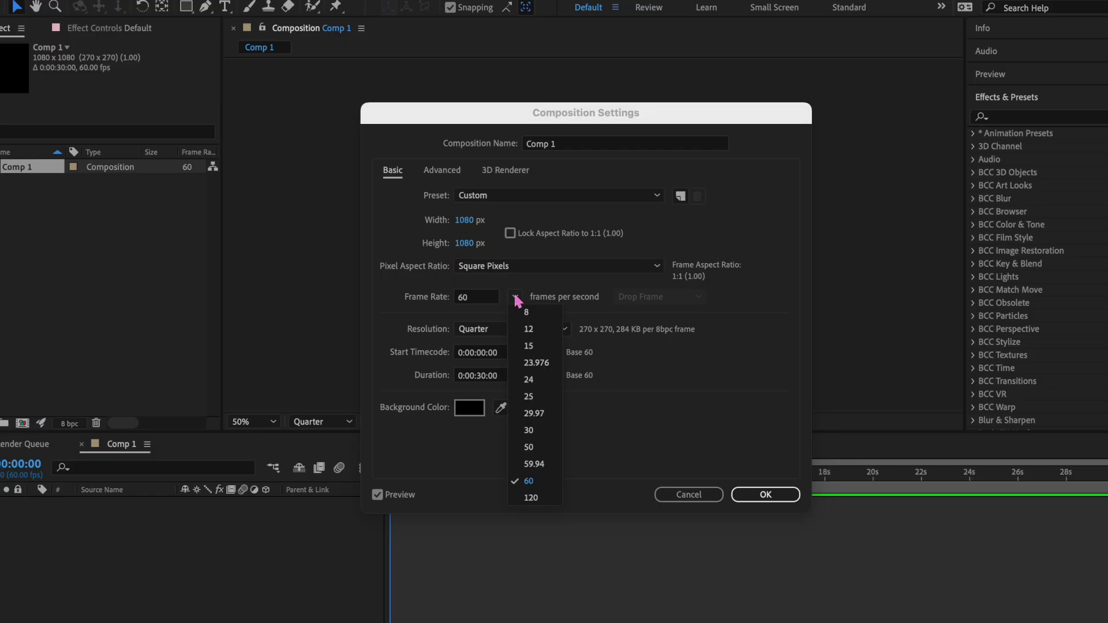
pyautogui.click(546, 364)
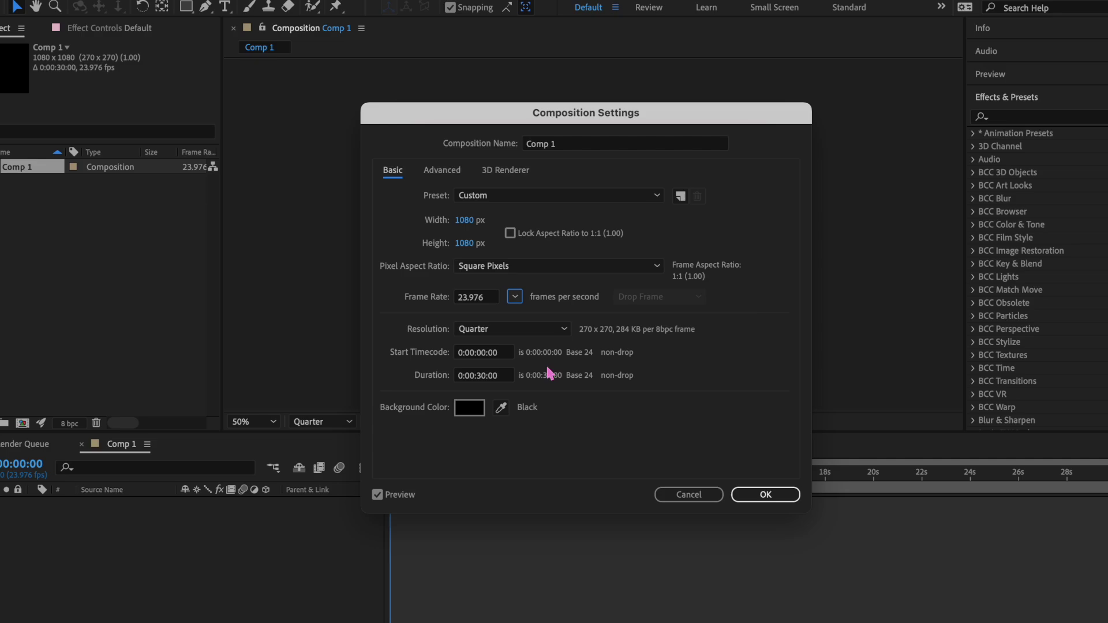
# Set the composition's frame rate to 60 frames per second.
pyautogui.click(515, 296)
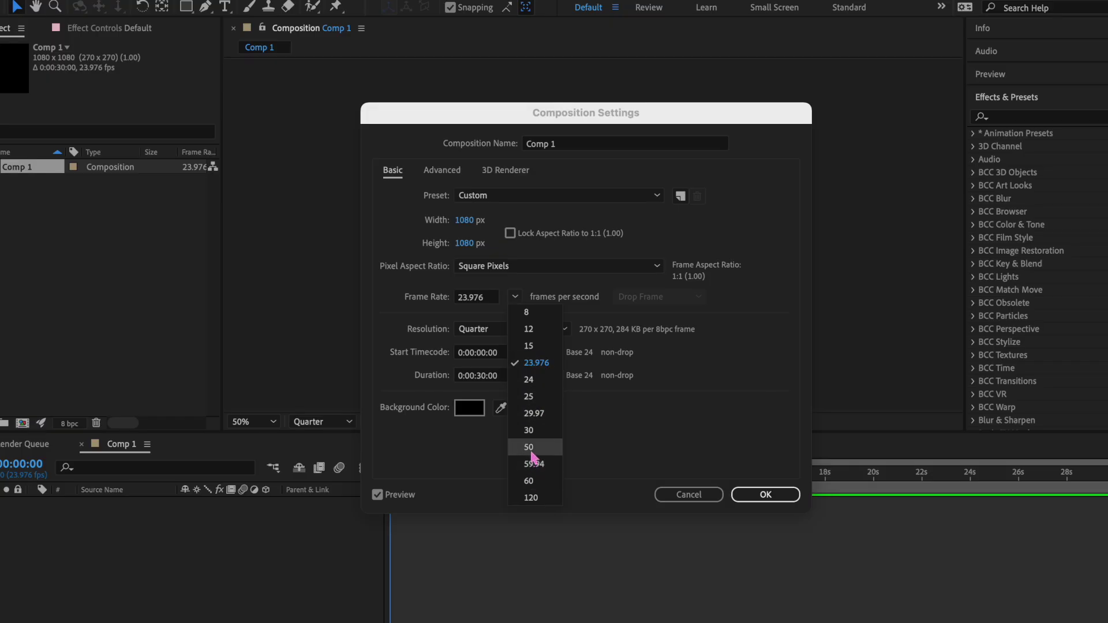
pyautogui.click(536, 481)
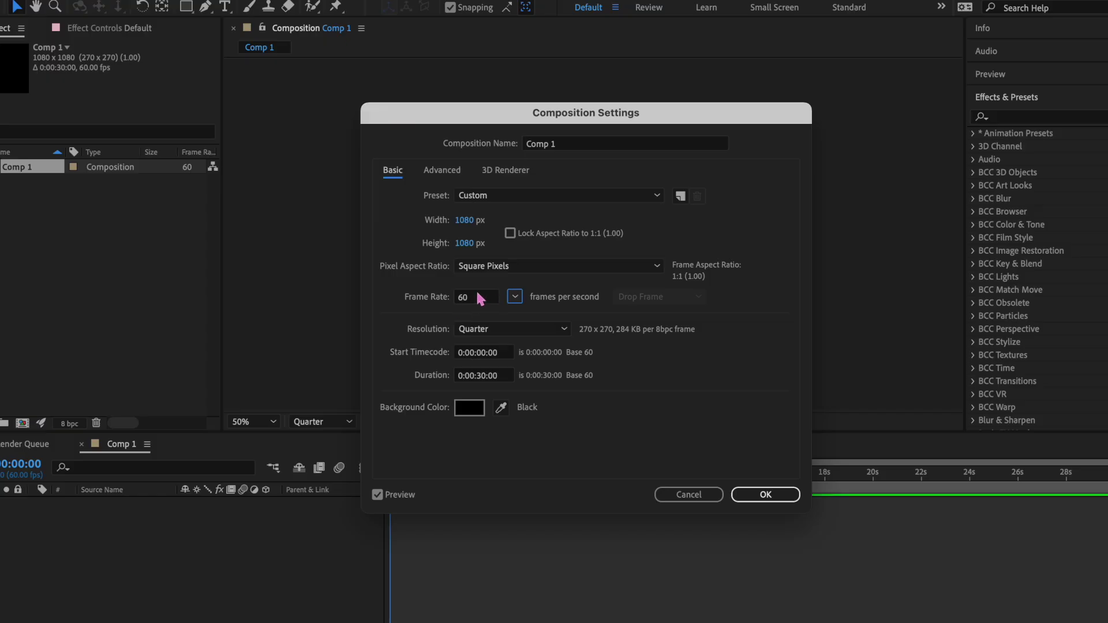
pyautogui.click(510, 303)
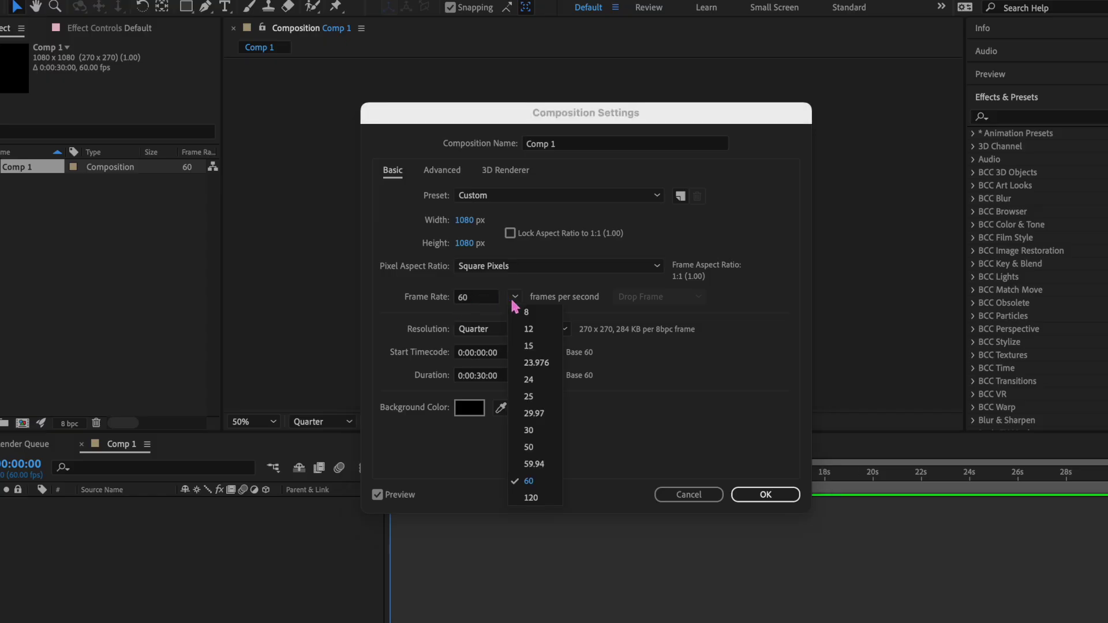
pyautogui.click(406, 355)
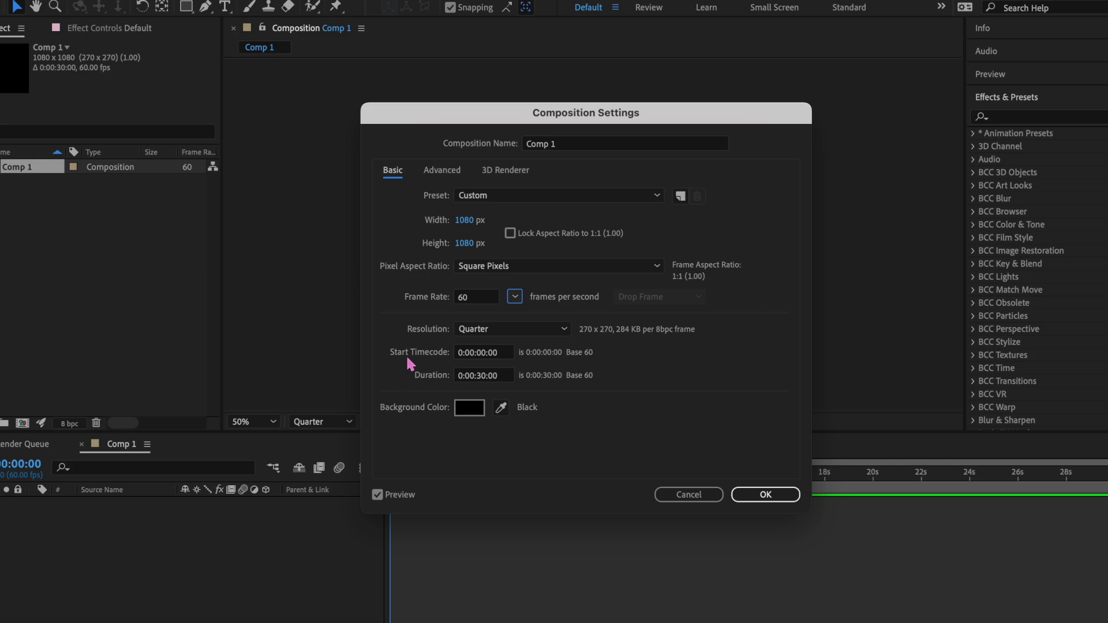
# Choose Quarter as the composition's resolution.
pyautogui.click(486, 329)
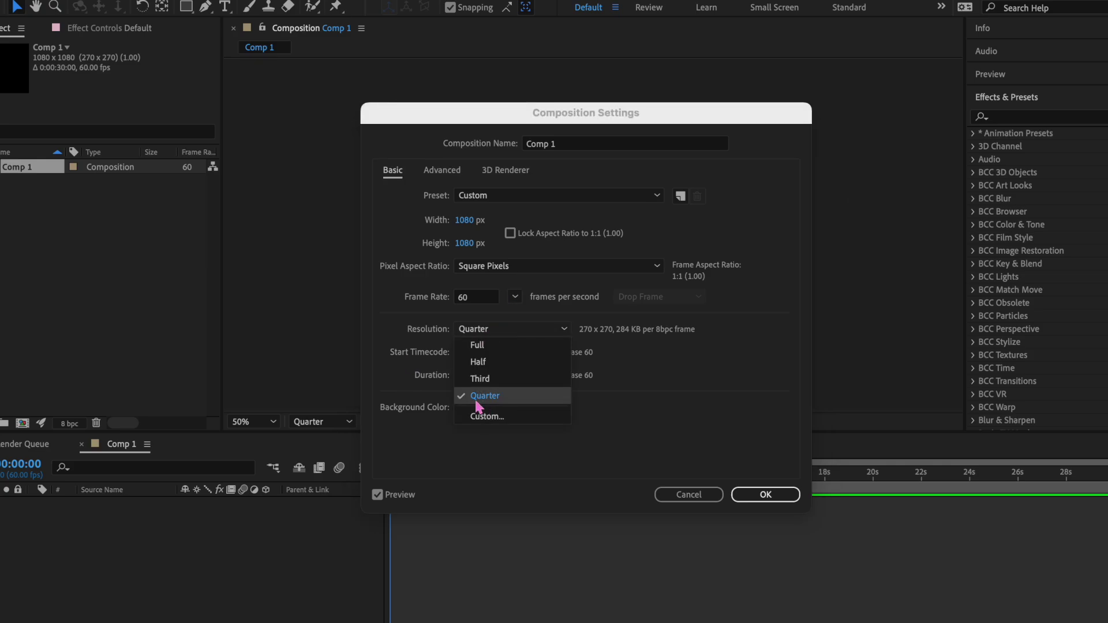
pyautogui.click(477, 401)
pyautogui.click(469, 329)
pyautogui.click(402, 349)
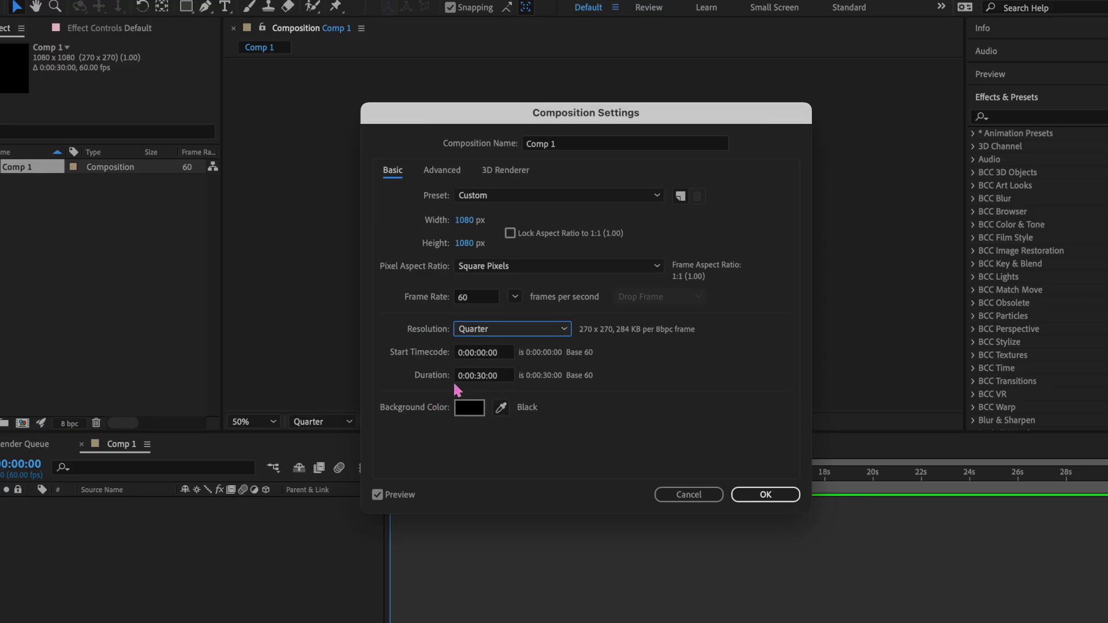
# Enter a composition duration of 0:00:30:00 and apply the settings.
pyautogui.click(482, 376)
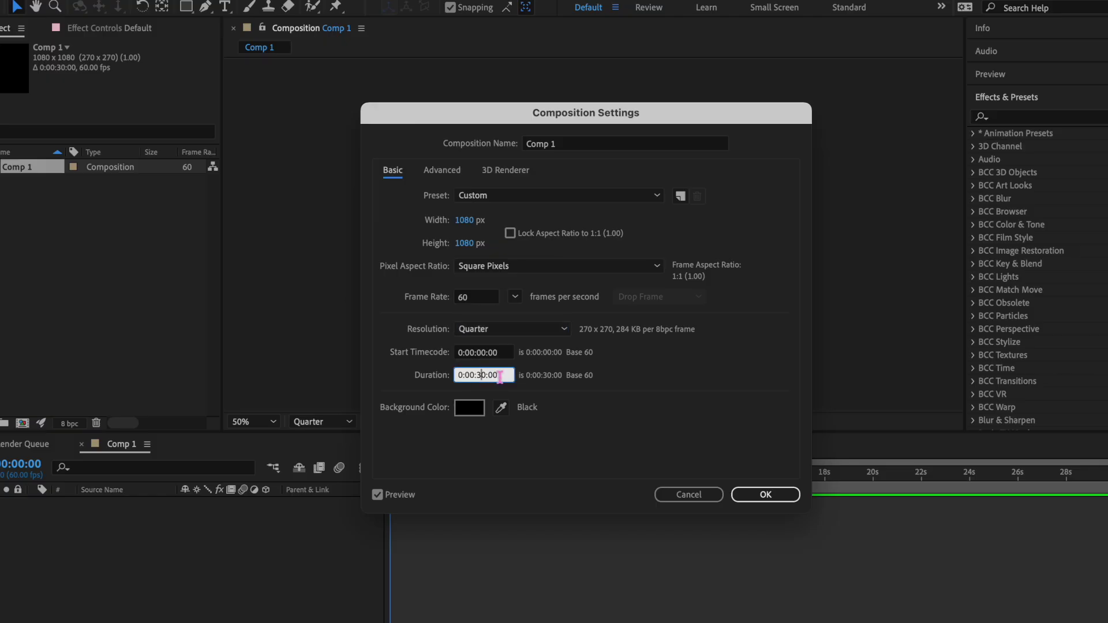
pyautogui.press('BackSpace')
pyautogui.write('6')
pyautogui.press('BackSpace')
pyautogui.write('3')
pyautogui.click(743, 495)
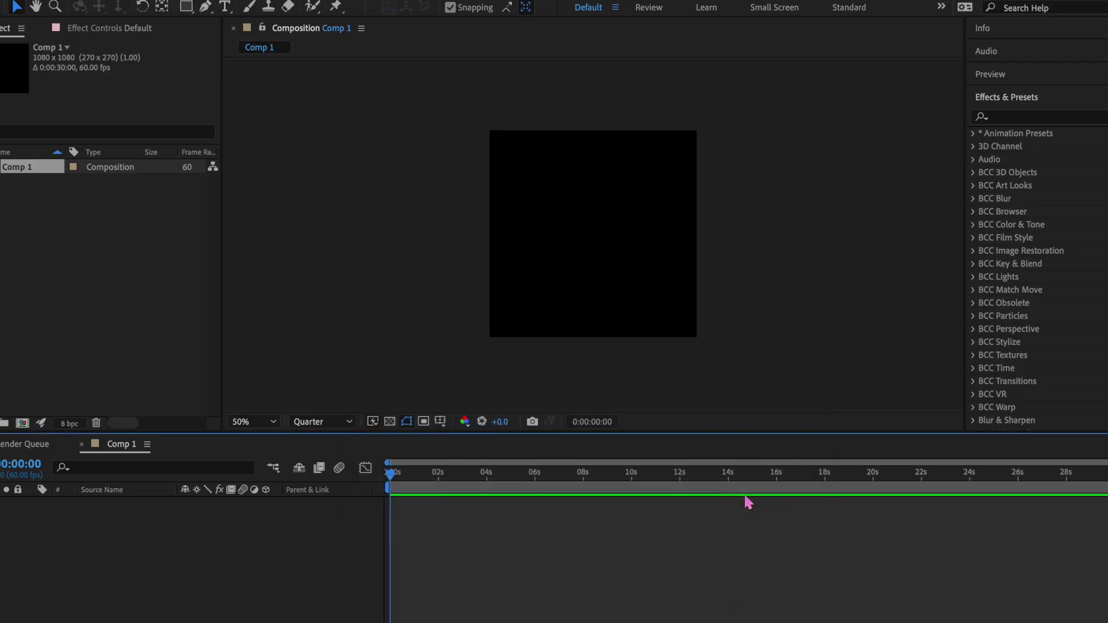
# Zoom the composition view out and in between 12.5% and 50% magnification, finishing at 25%.
pyautogui.press('.')
pyautogui.press(',')
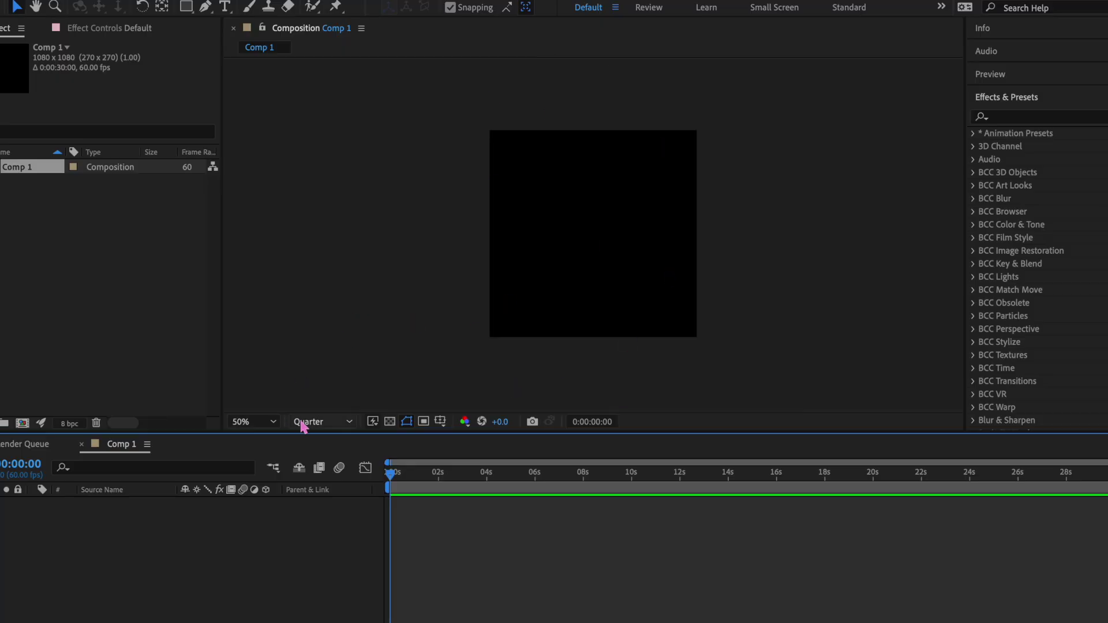
pyautogui.press(',')
pyautogui.press(',')
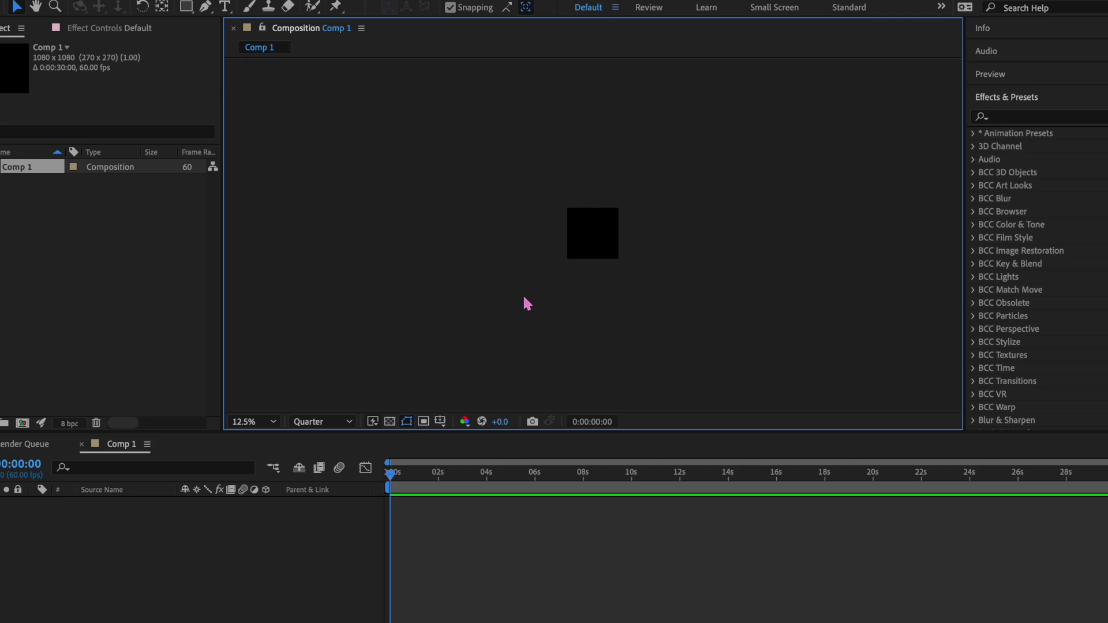
pyautogui.press('.')
pyautogui.press('.')
pyautogui.press('.')
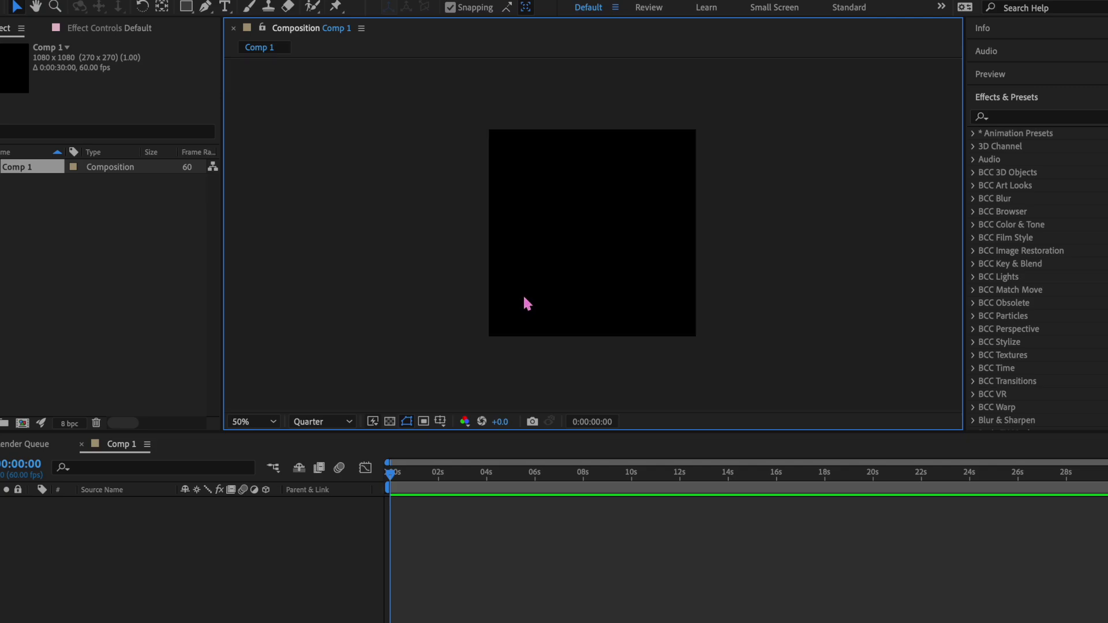
pyautogui.press(',')
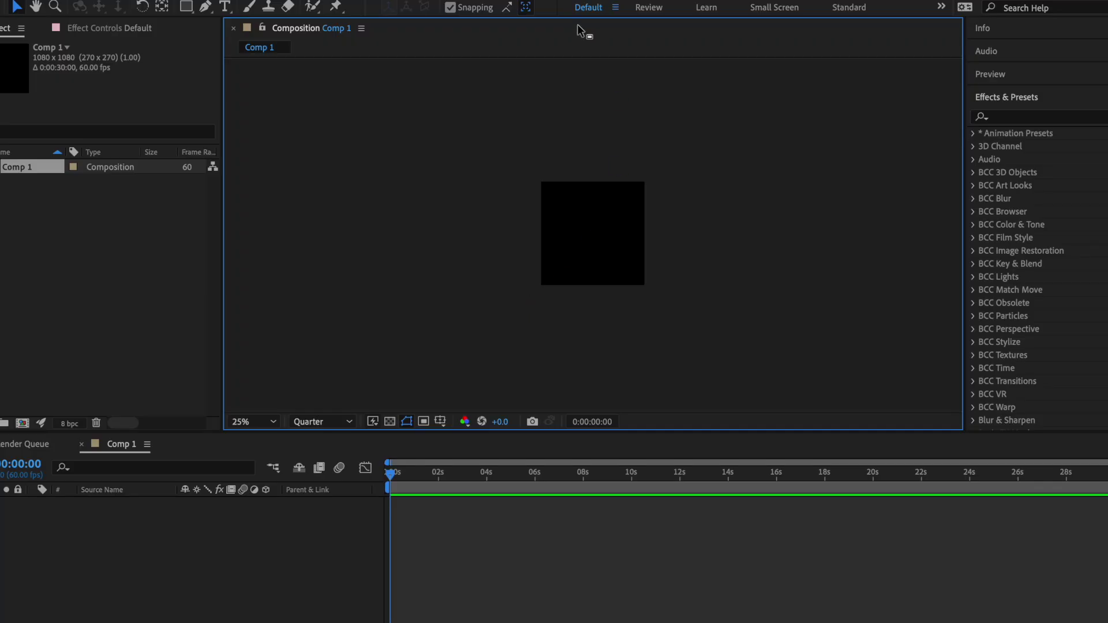
# Scale the composition view using Fit up to 200%, followed by Fit.
pyautogui.click(255, 423)
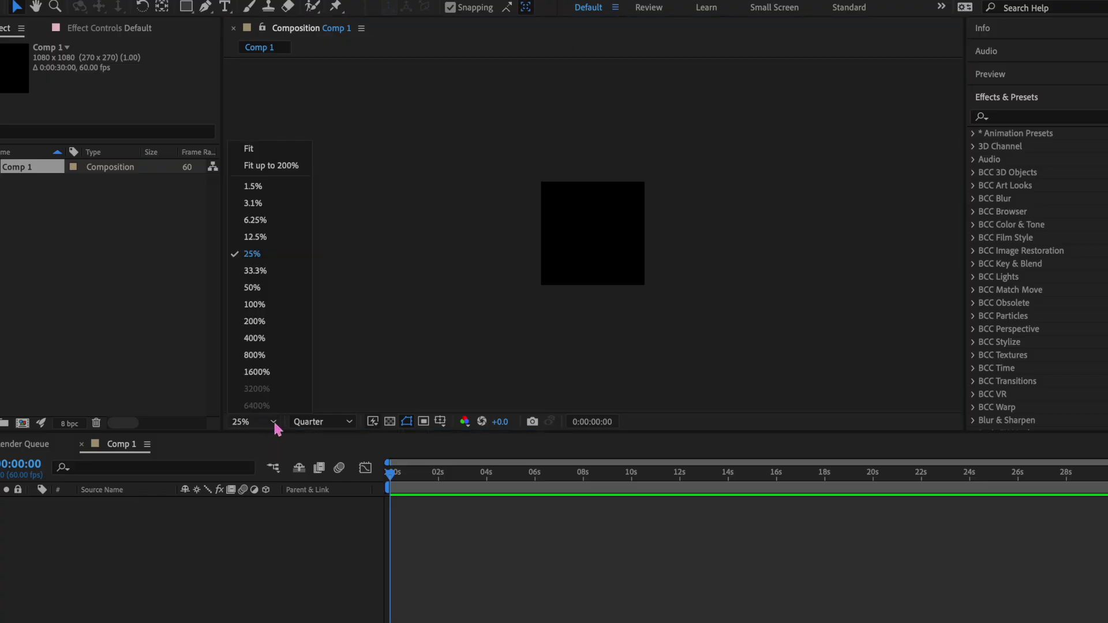
pyautogui.click(301, 170)
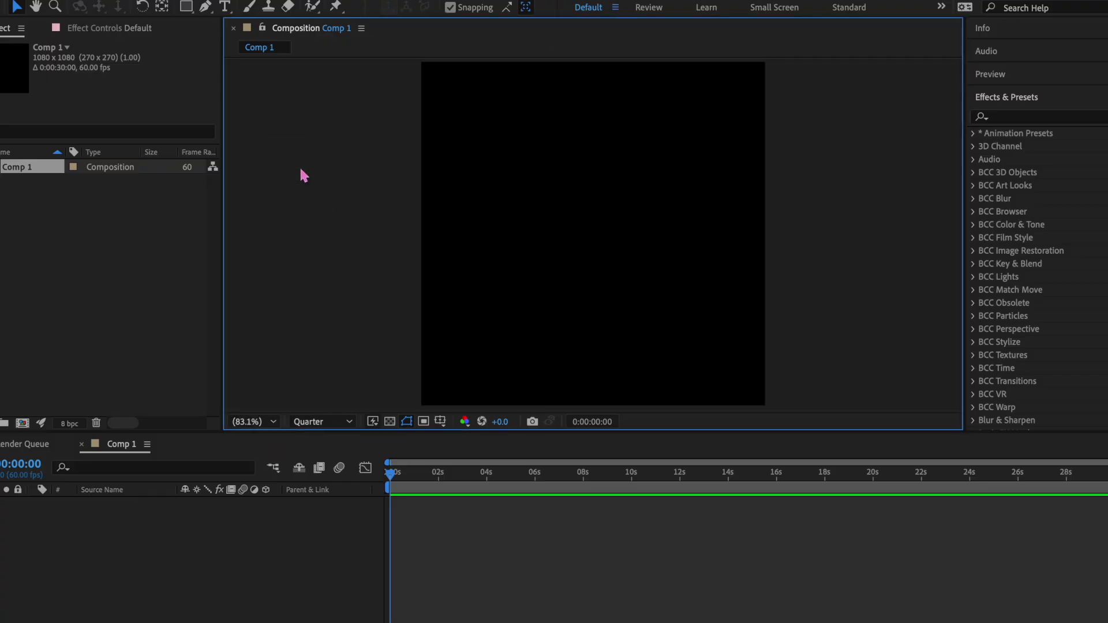
pyautogui.click(234, 422)
pyautogui.click(268, 150)
# Try 800% and 33.3% magnification on the composition view, finishing with Fit up to 200%.
pyautogui.click(248, 421)
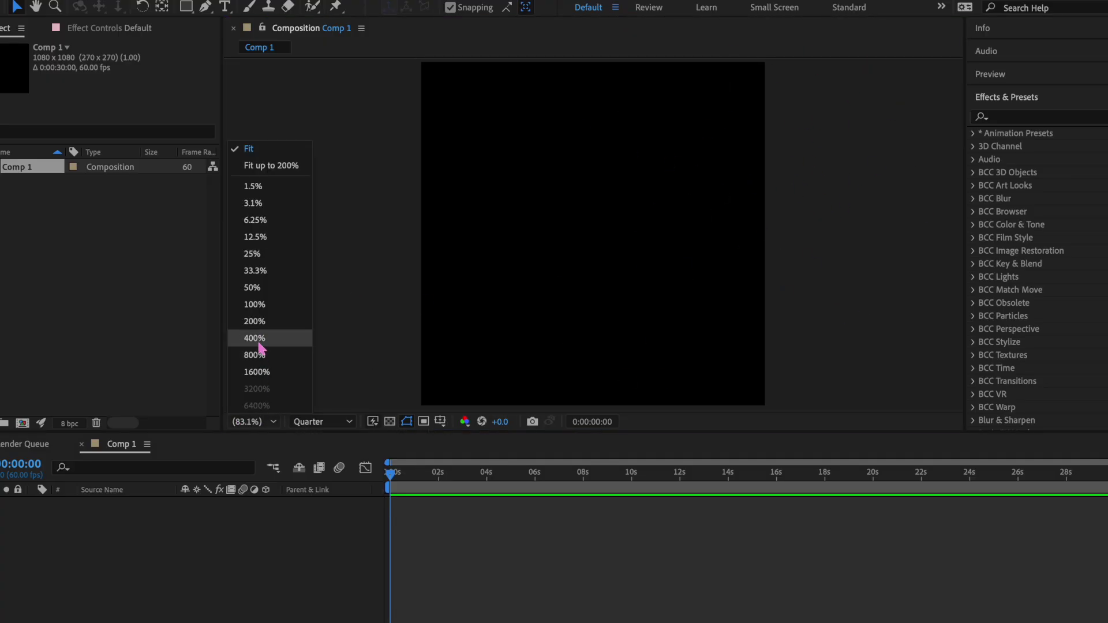
pyautogui.click(250, 355)
pyautogui.click(262, 420)
pyautogui.click(267, 271)
pyautogui.click(269, 422)
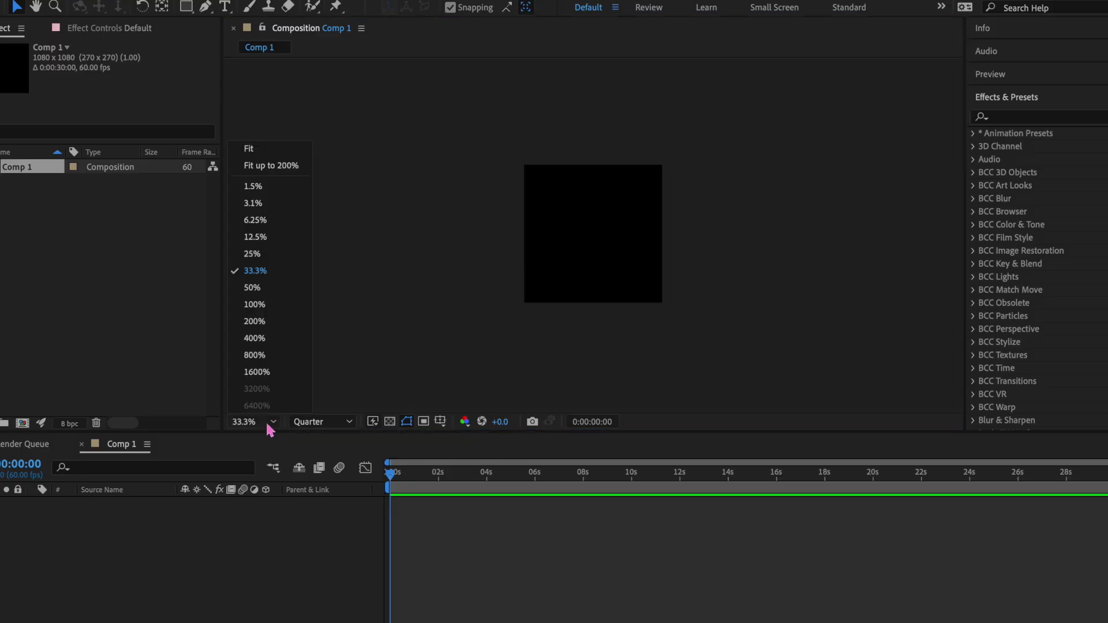
pyautogui.click(278, 166)
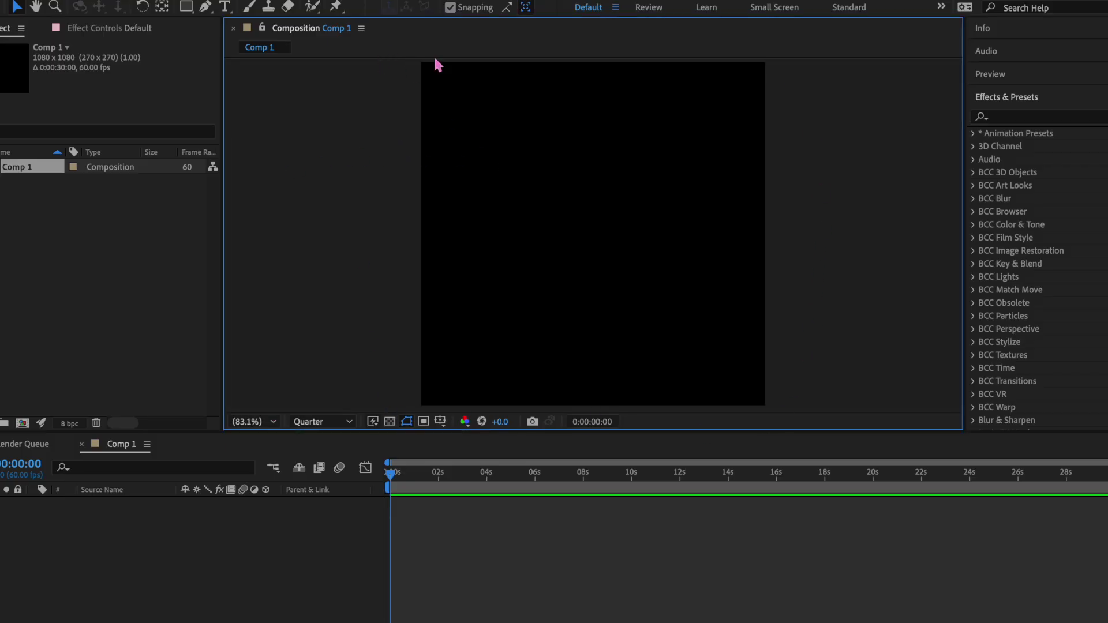
# Preview the Review, Learn, Small Screen and Standard workspace layouts, finishing with the Default workspace.
pyautogui.press('super+2')
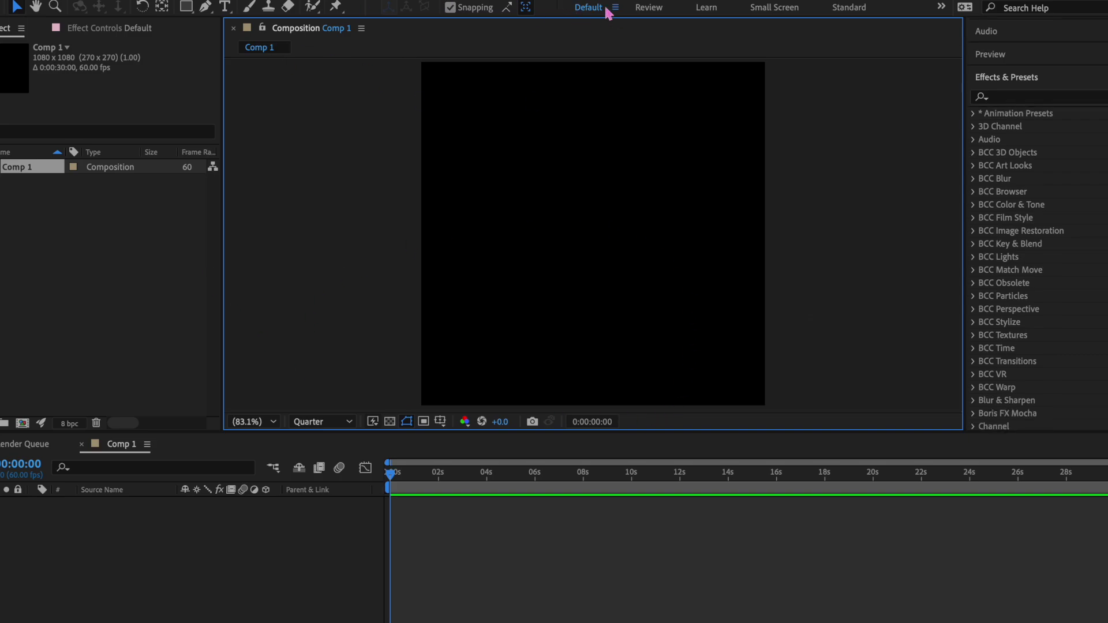
pyautogui.click(647, 8)
pyautogui.click(718, 8)
pyautogui.click(794, 8)
pyautogui.click(847, 7)
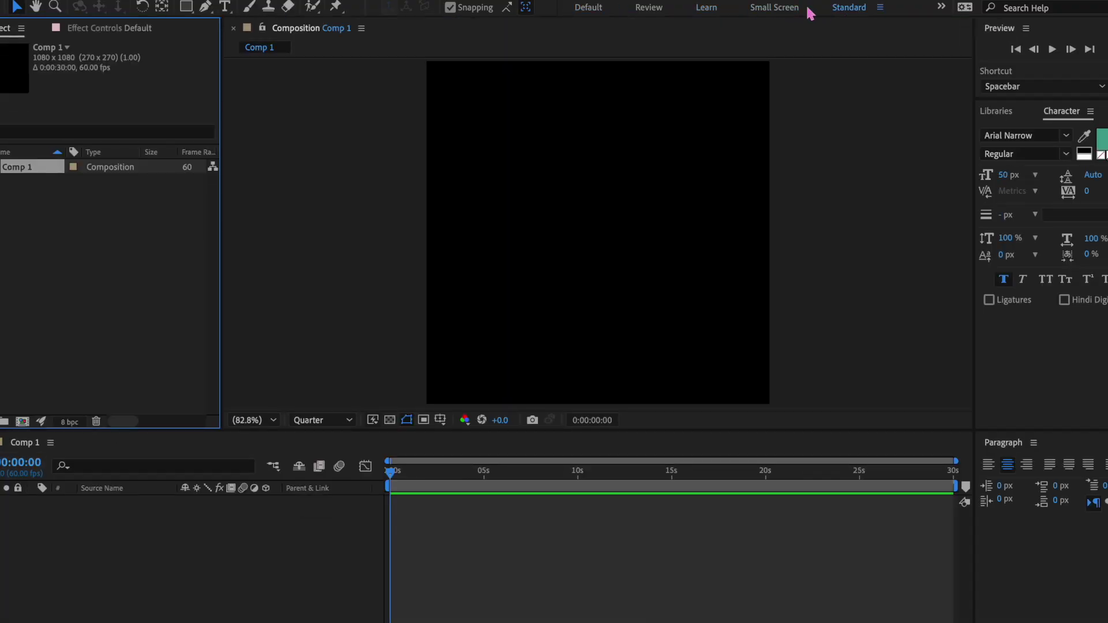
pyautogui.click(762, 7)
pyautogui.click(713, 8)
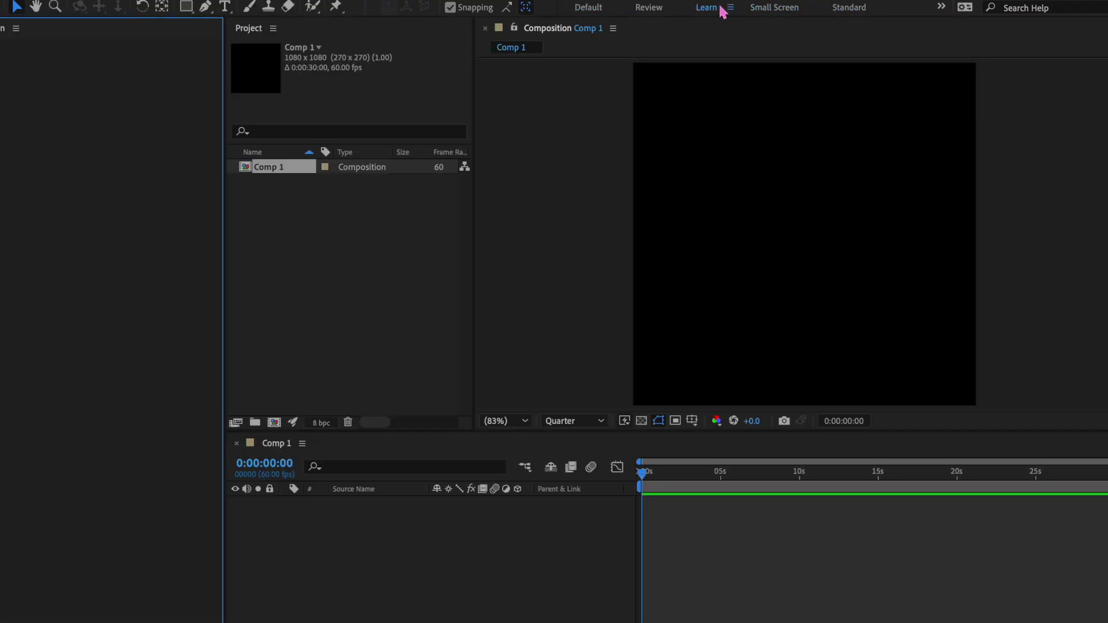
pyautogui.click(660, 11)
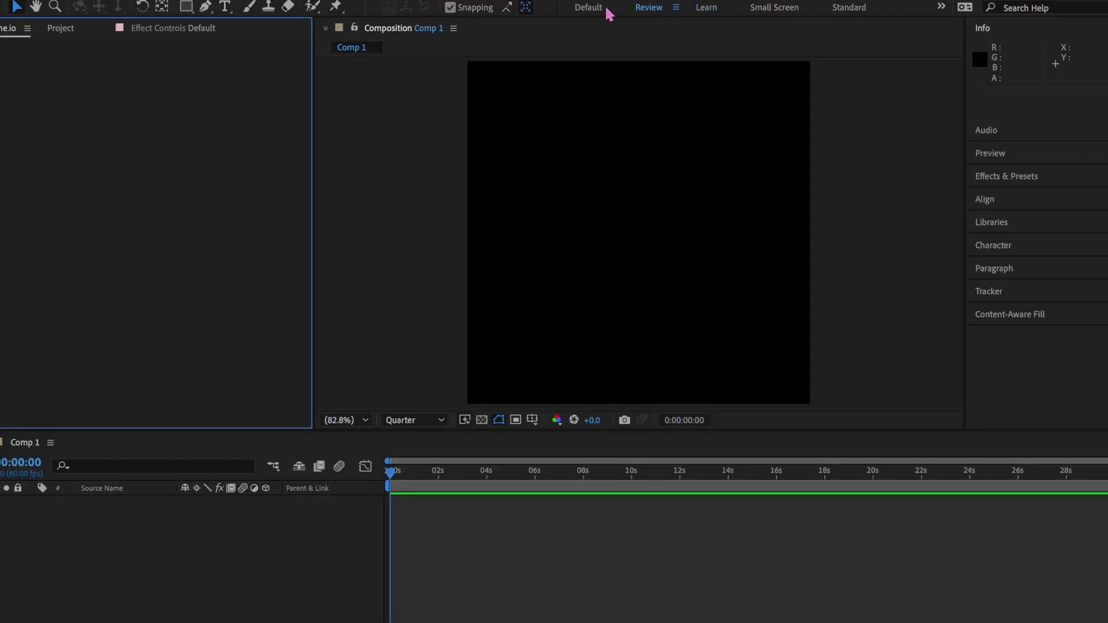
pyautogui.click(594, 11)
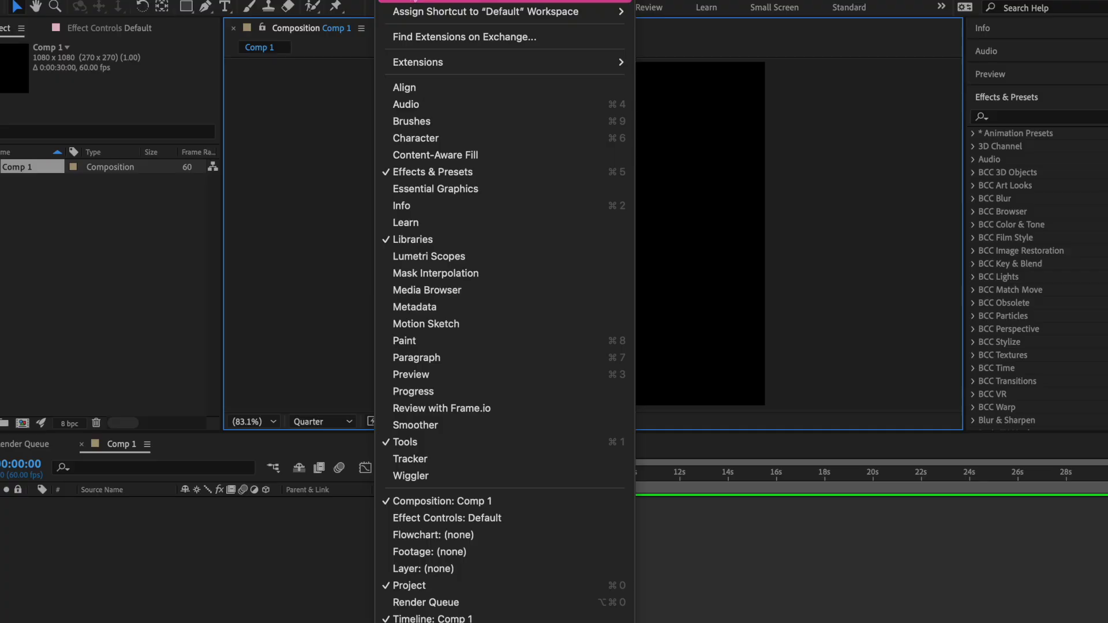
pyautogui.moveTo(414, 2)
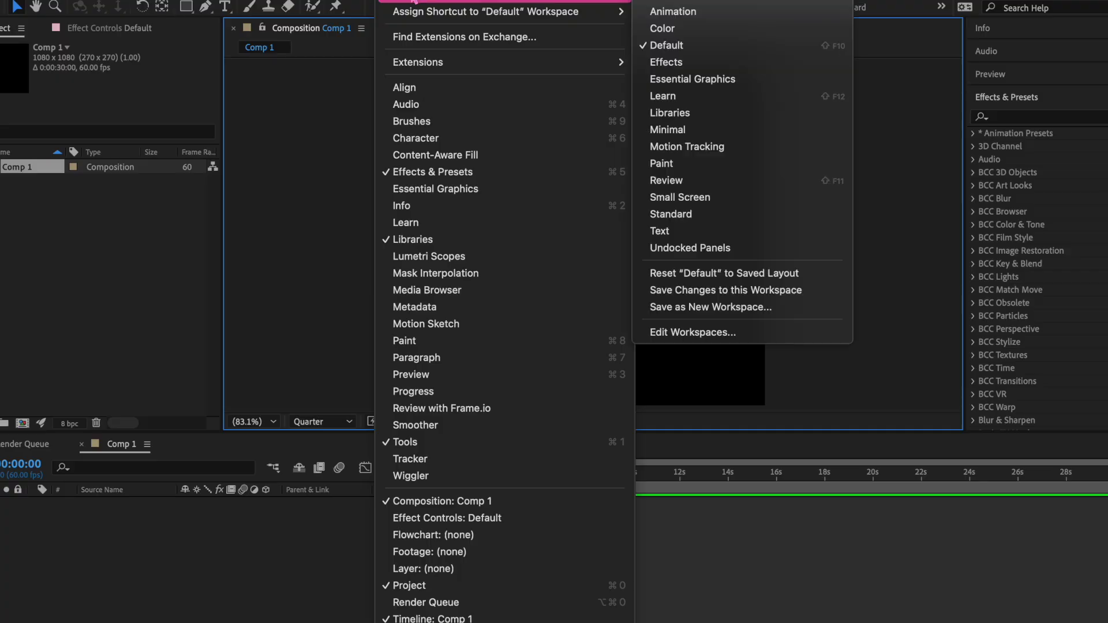
pyautogui.click(648, 51)
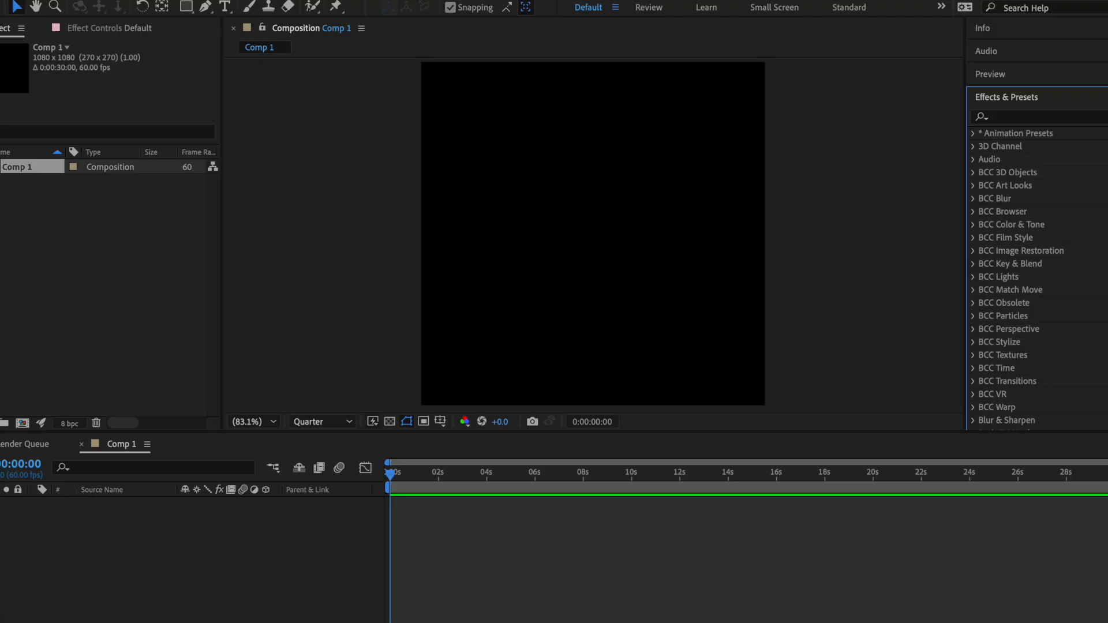
# Look through the effect categories in Effects & Presets, from Animation Presets to the end of the list.
pyautogui.scroll(-5, 1033, 242)
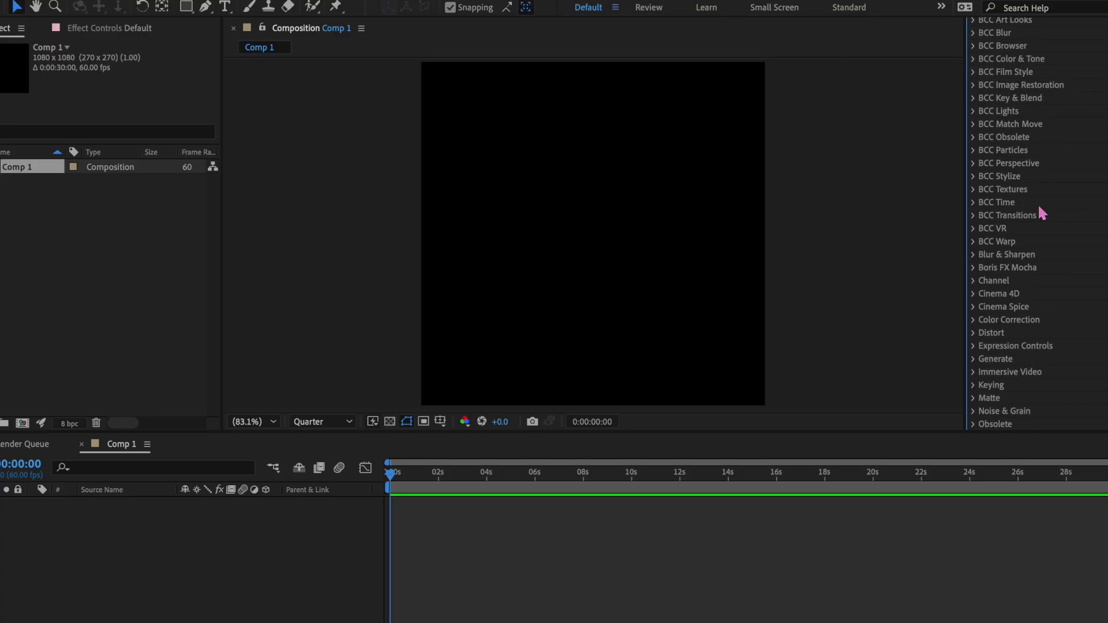
pyautogui.scroll(-5, 1033, 231)
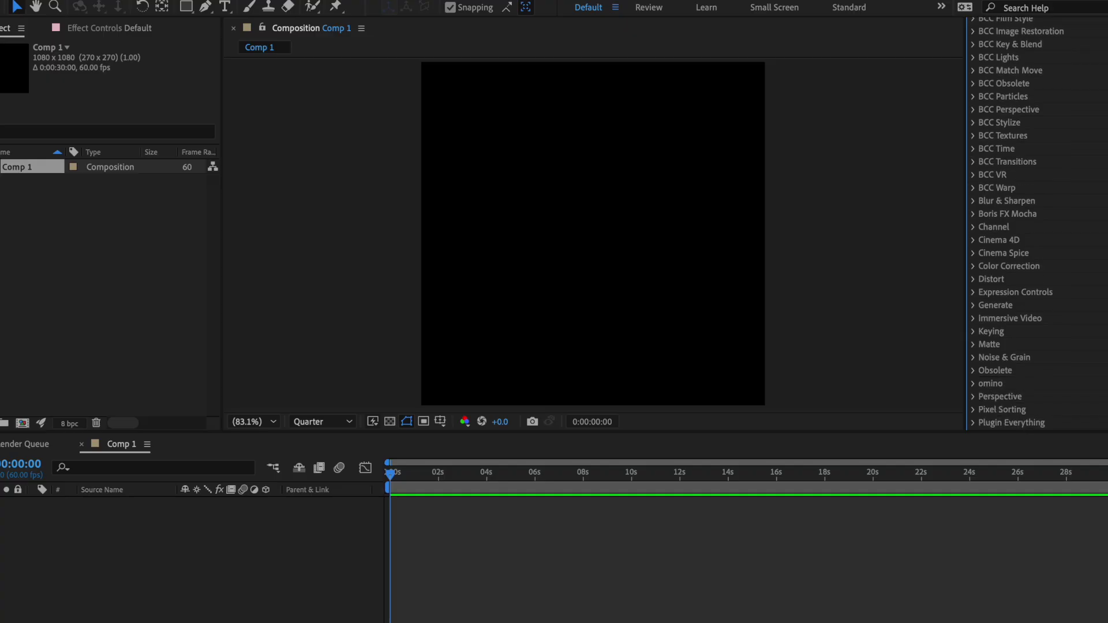
pyautogui.scroll(15, 1033, 231)
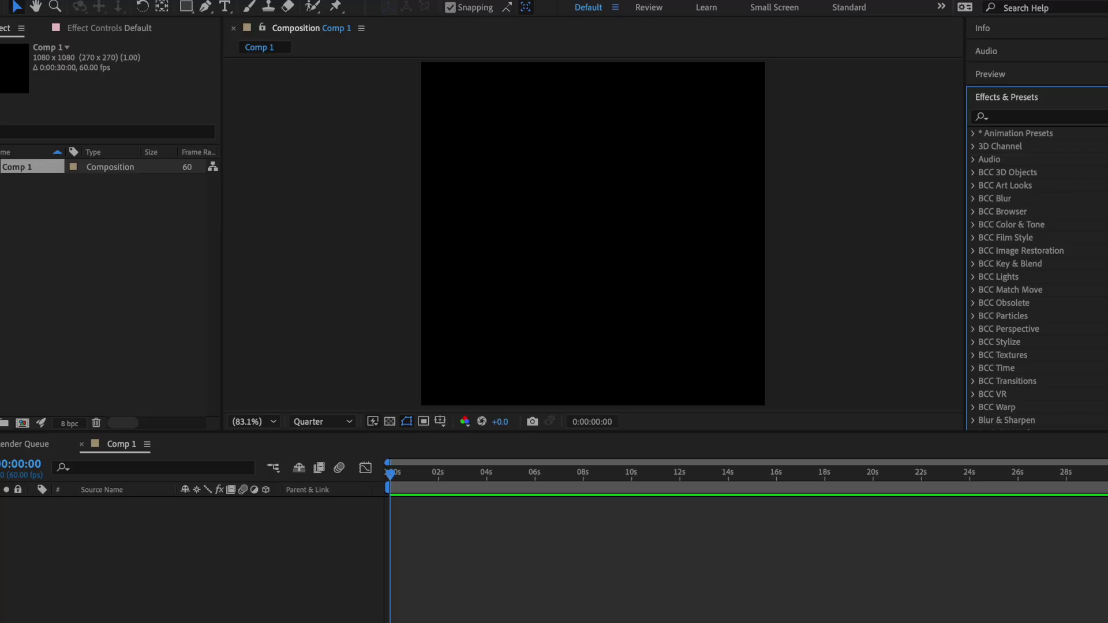
pyautogui.scroll(-5, 1038, 225)
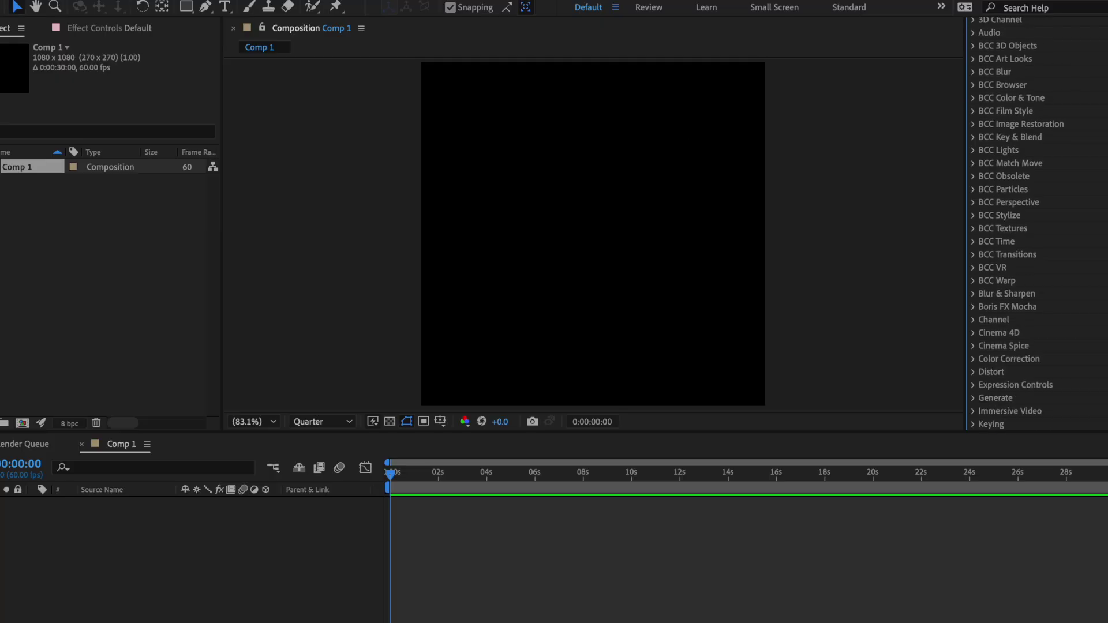
pyautogui.scroll(5, 1037, 225)
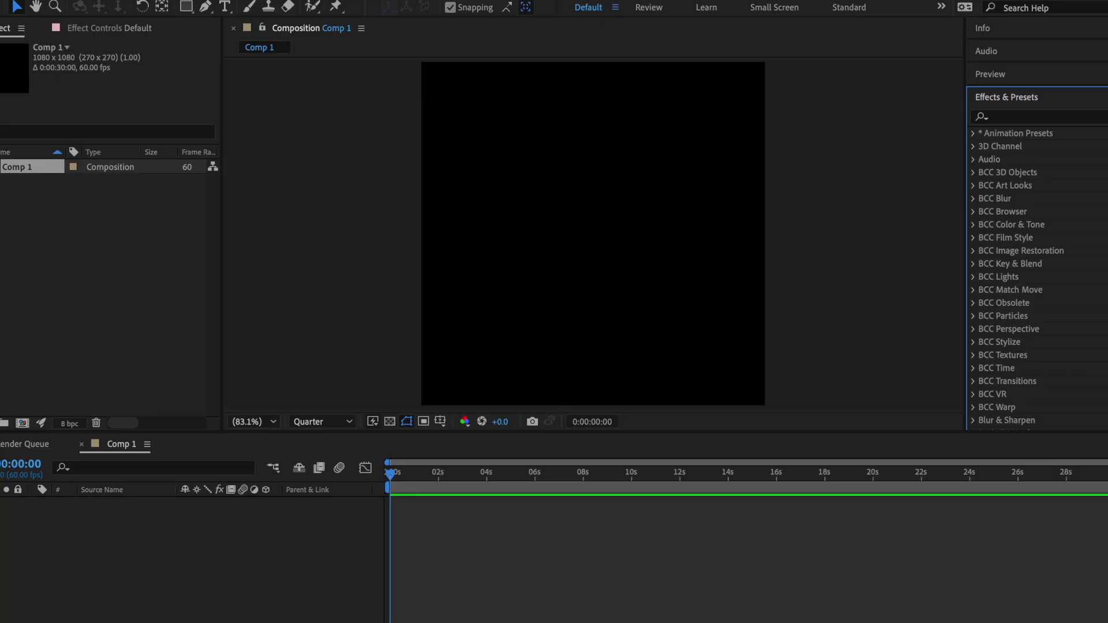
pyautogui.scroll(-10, 1055, 393)
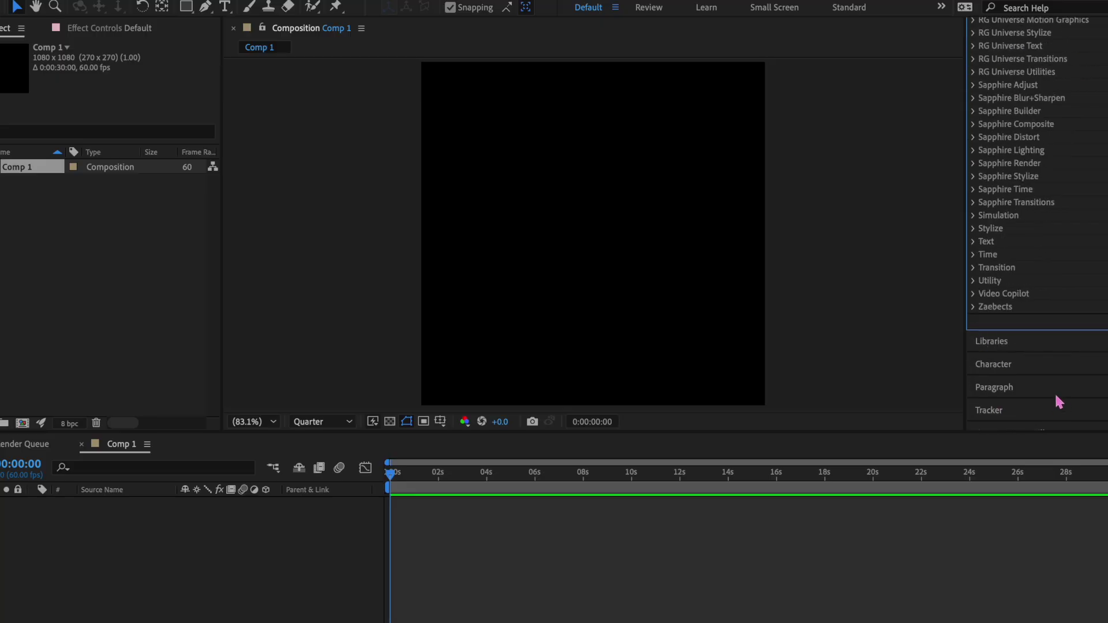
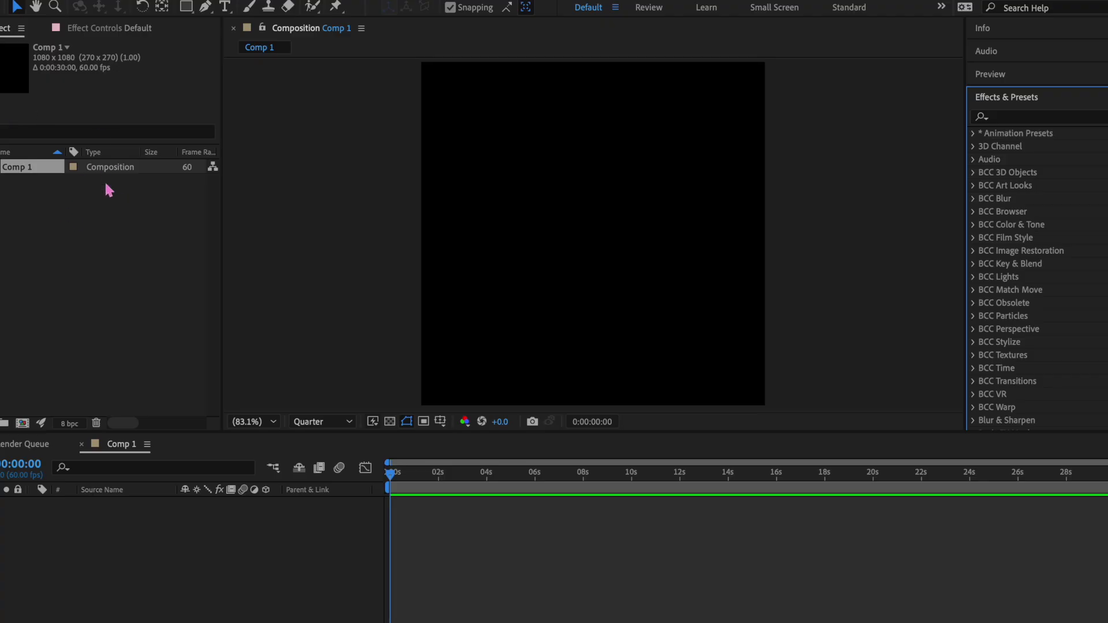
# Show the Effect Controls and try the Pan Behind tool on the composition, finishing with the Selection tool.
pyautogui.click(99, 27)
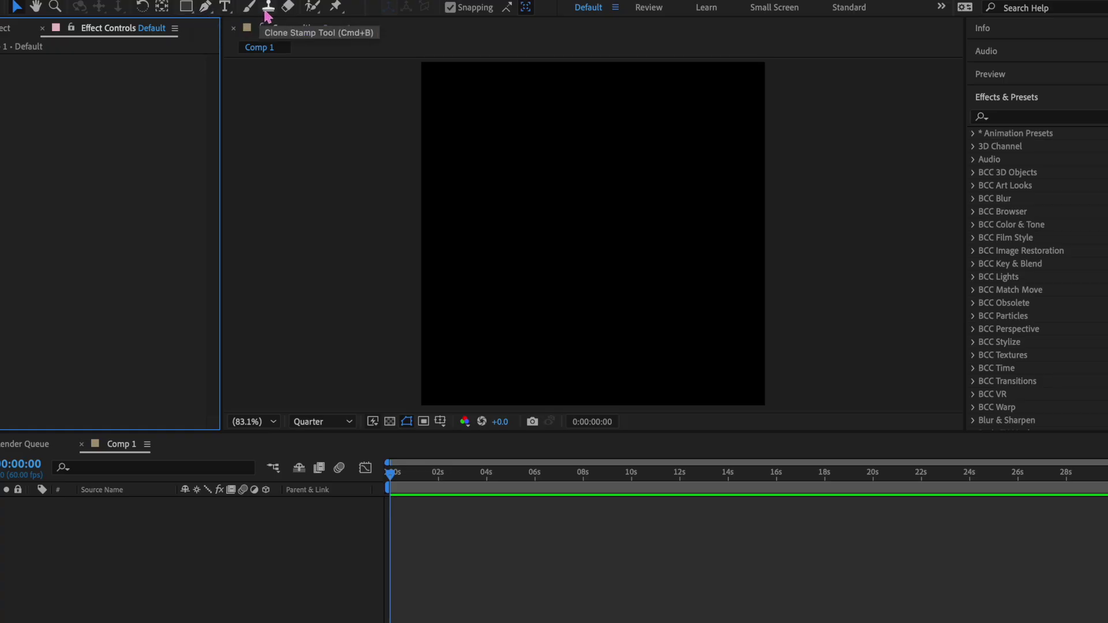
pyautogui.click(186, 7)
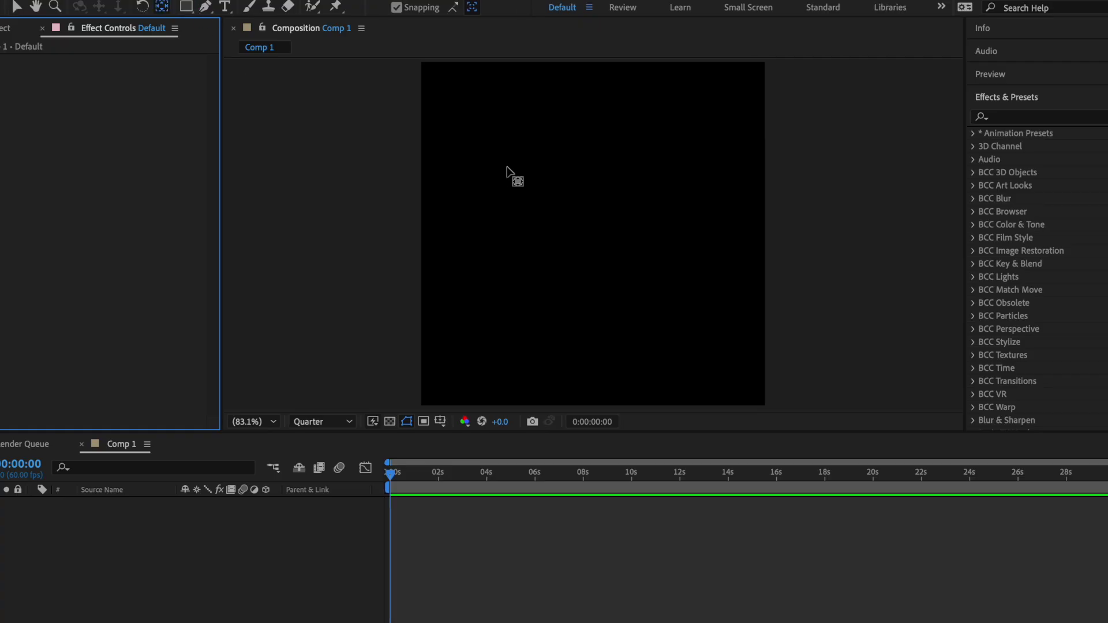
pyautogui.click(539, 193)
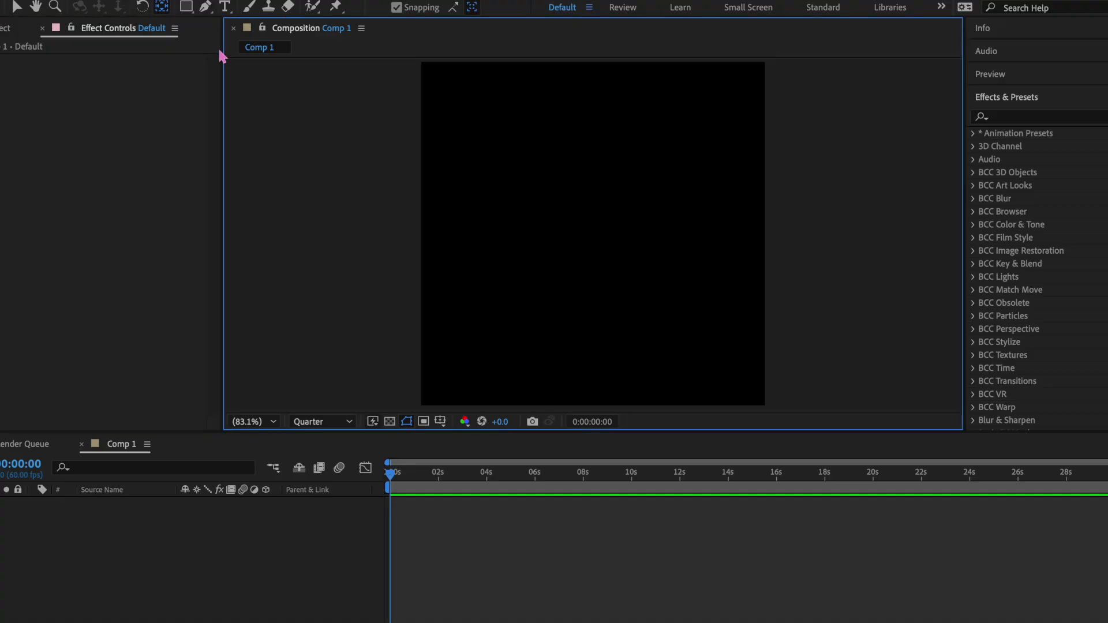
pyautogui.click(16, 8)
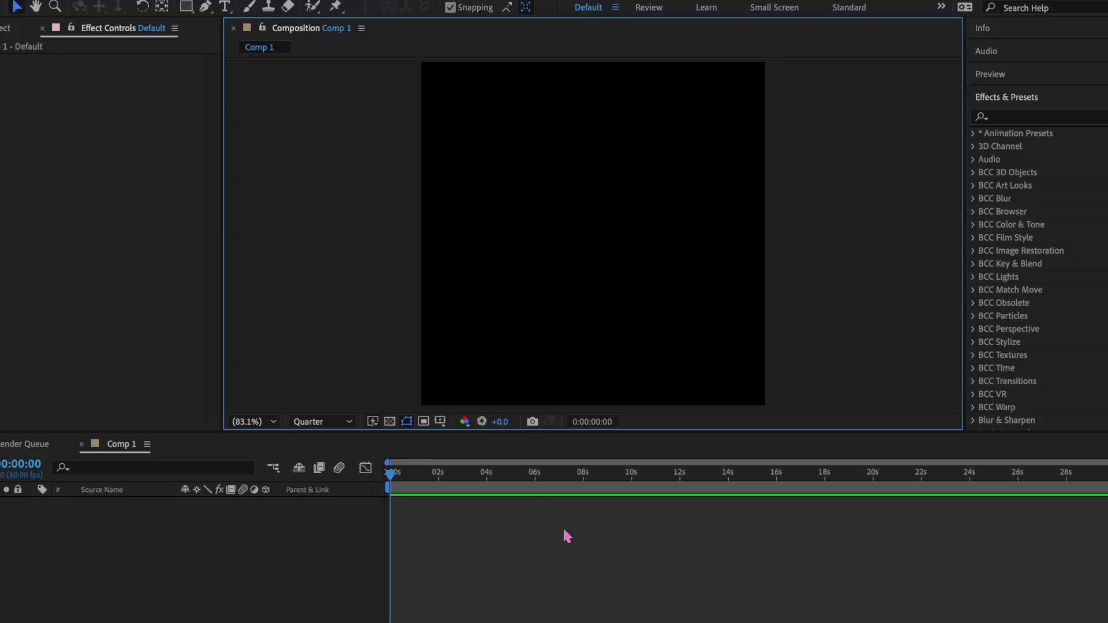
# With the playhead at 0:00:11:34, add gwen and peter (tasm 2) - 4k.mp4 from Downloads to Comp 1 and show the project items.
pyautogui.moveTo(417, 471); pyautogui.dragTo(669, 475)
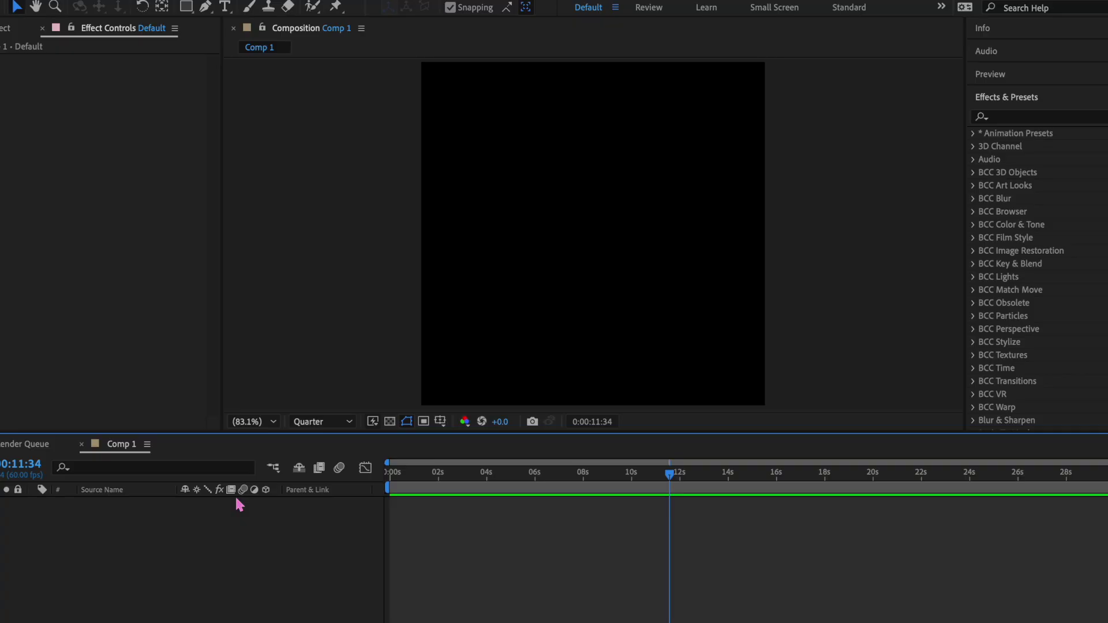
pyautogui.press('super+Tab')
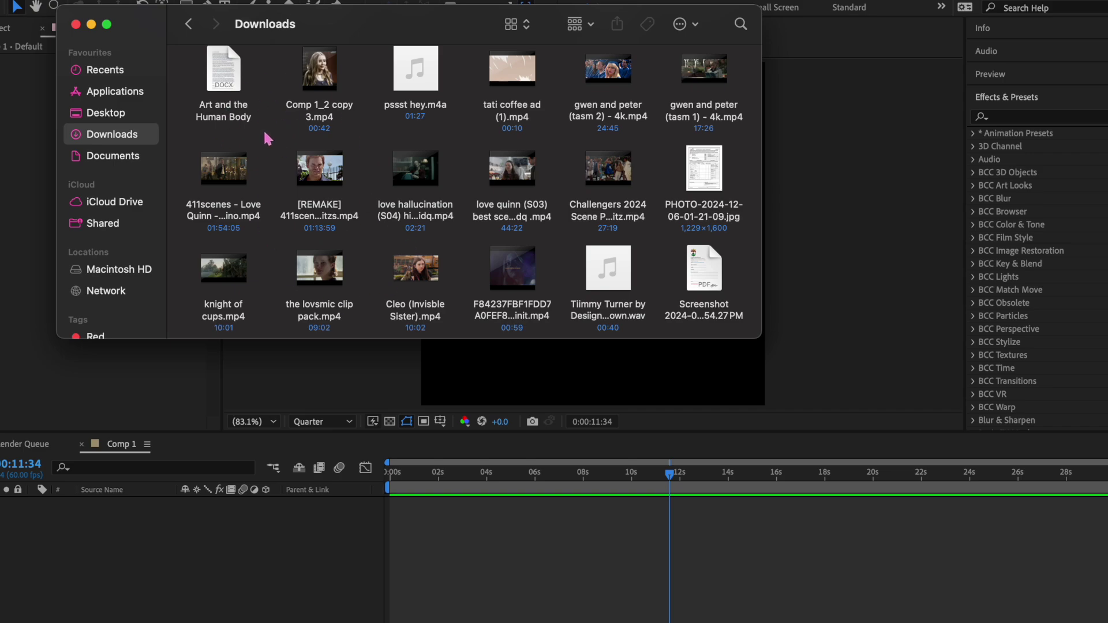
pyautogui.moveTo(608, 68); pyautogui.dragTo(514, 434)
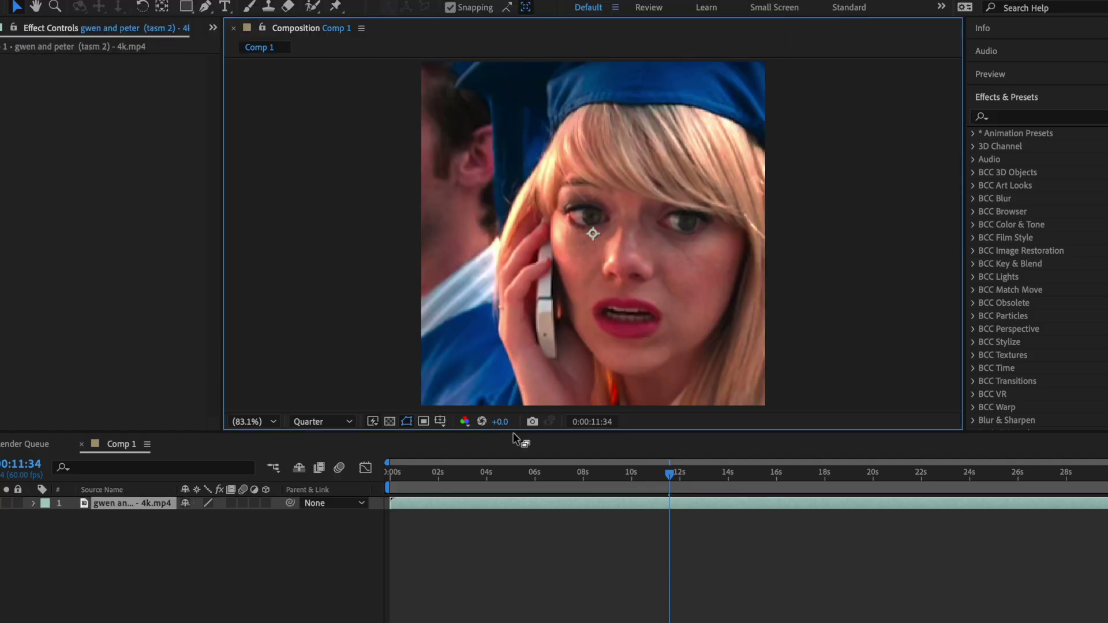
pyautogui.click(214, 29)
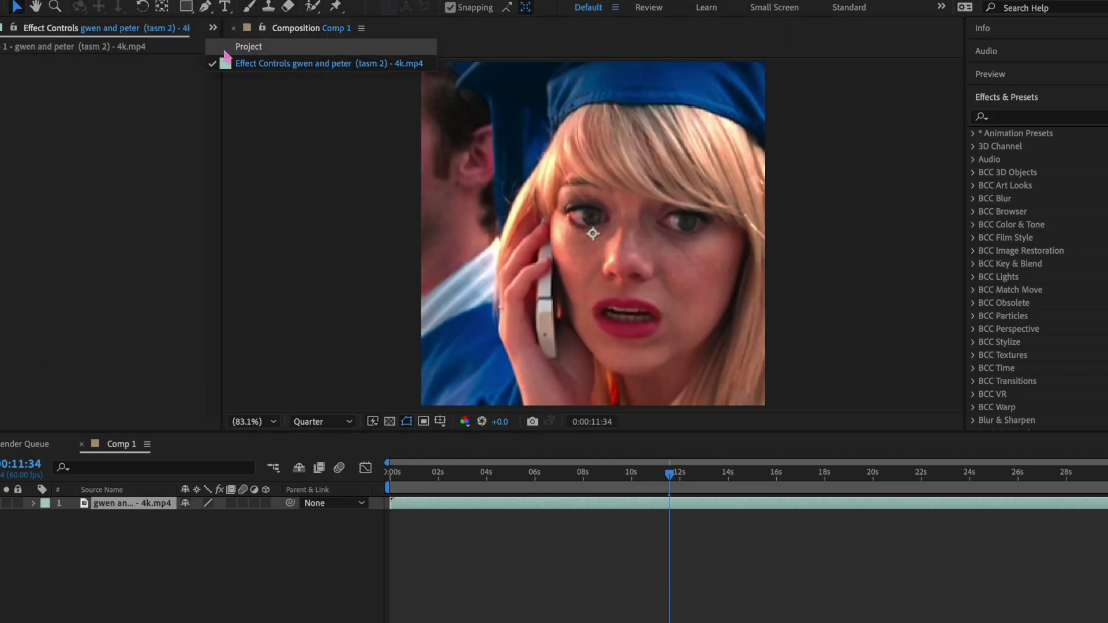
pyautogui.click(226, 49)
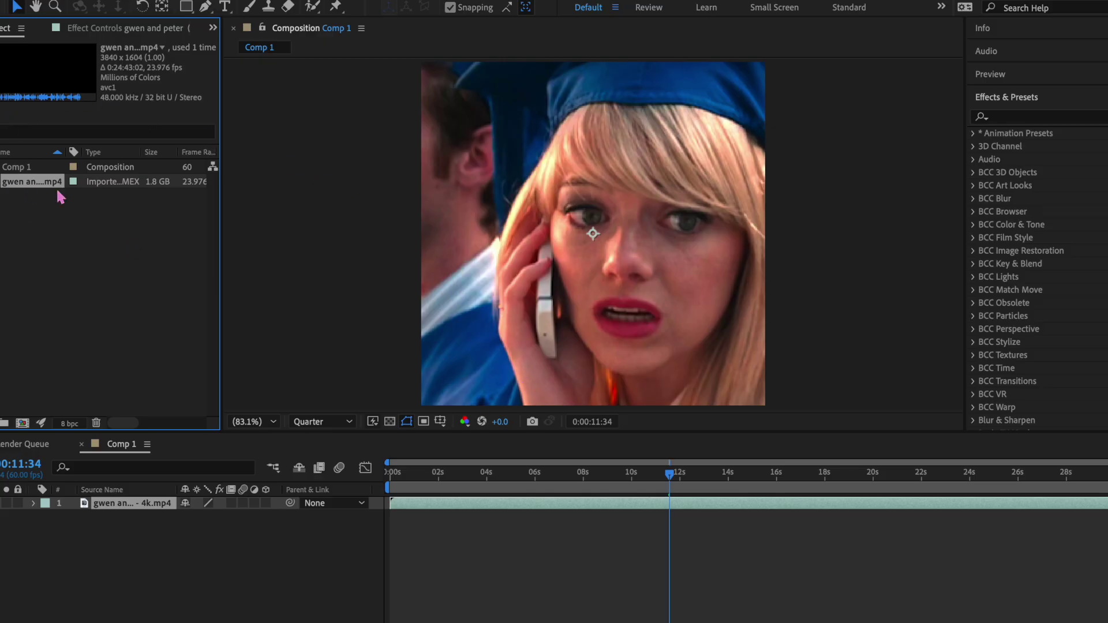
# Move the clip up and to the left within the composition frame, and leave Snapping turned off.
pyautogui.moveTo(613, 373); pyautogui.dragTo(478, 58)
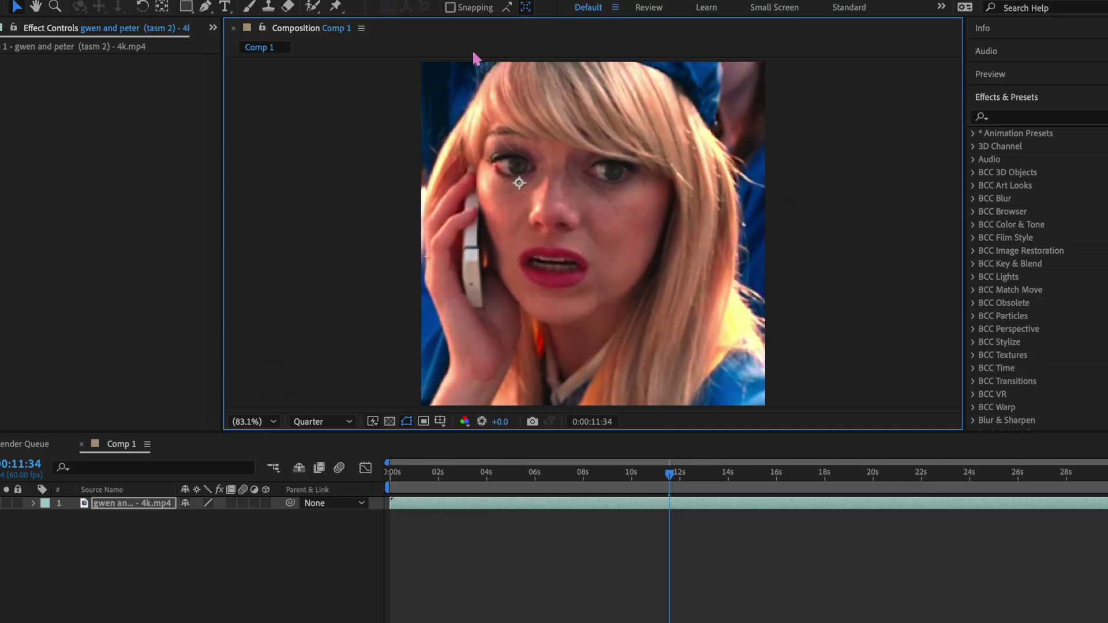
pyautogui.click(450, 7)
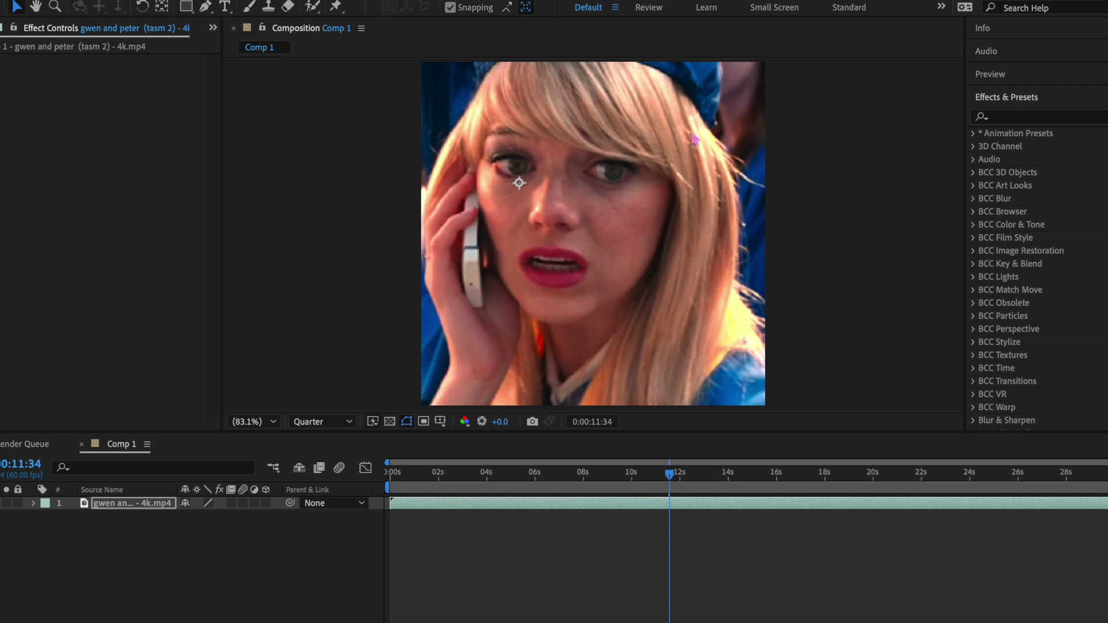
pyautogui.click(450, 8)
# Move the playhead to 0:00:09:38, and try motion blur on the clip layer, finishing with it disabled.
pyautogui.moveTo(616, 492)
pyautogui.mouseDown()
pyautogui.moveTo(583, 487)
pyautogui.moveTo(732, 488)
pyautogui.moveTo(624, 488)
pyautogui.mouseUp()
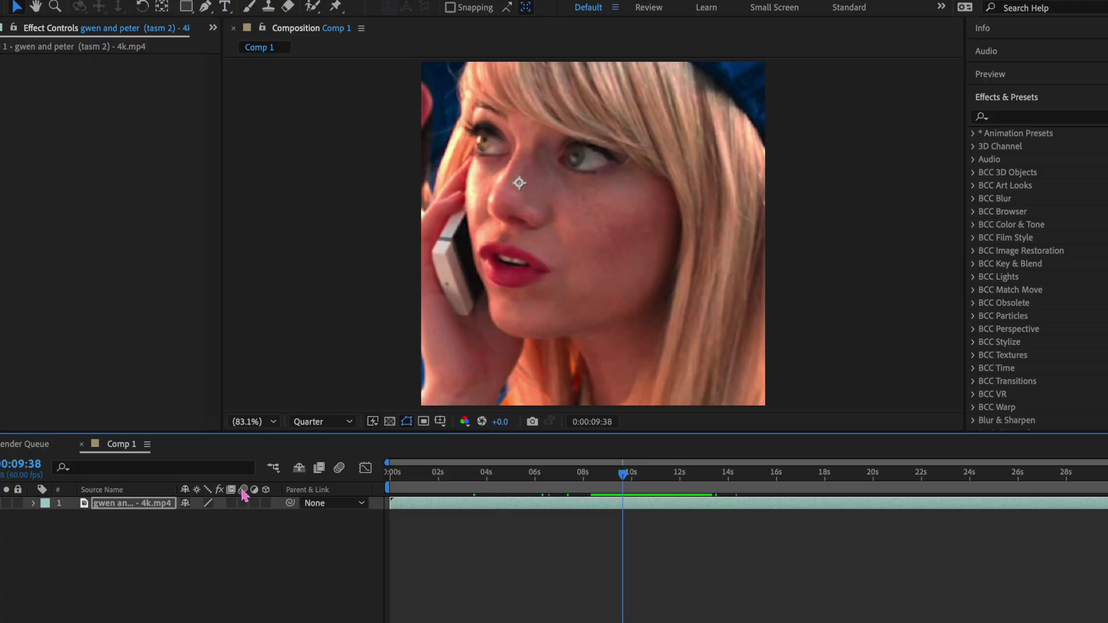
pyautogui.click(243, 503)
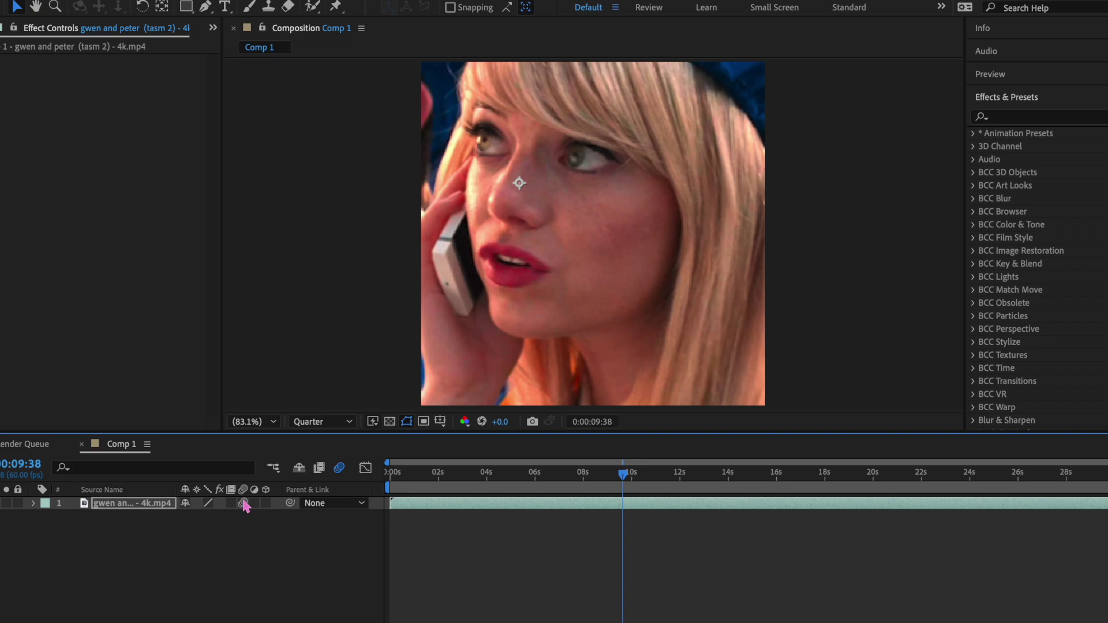
pyautogui.click(244, 504)
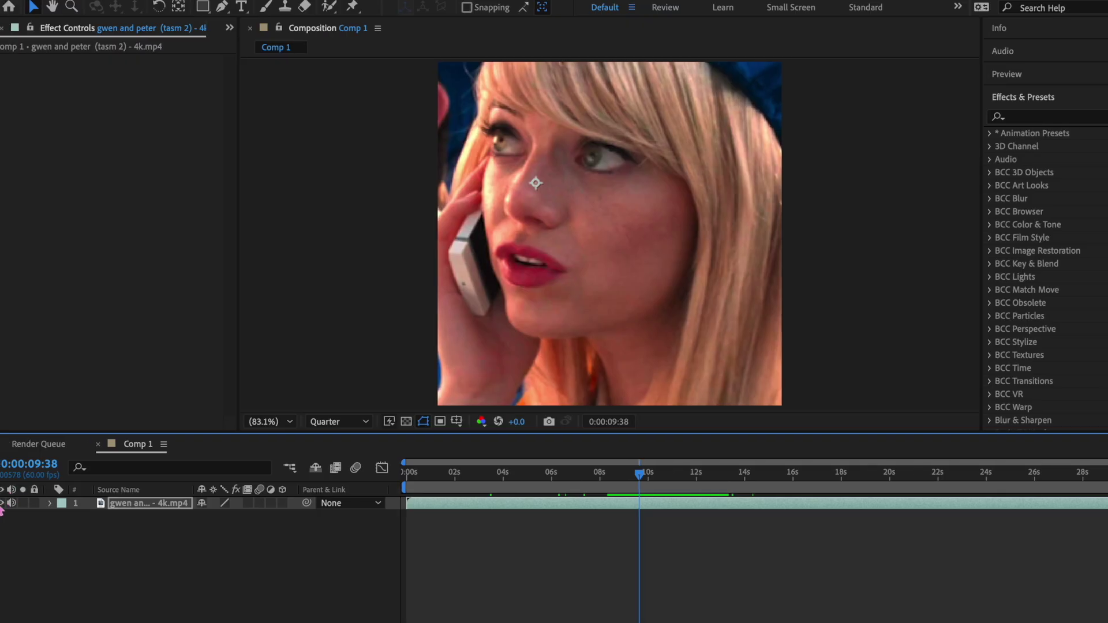
# Hide and show the clip layer's video several times, finishing with it visible.
pyautogui.click(2, 504)
pyautogui.click(1, 504)
pyautogui.click(2, 504)
pyautogui.click(2, 504)
pyautogui.click(2, 504)
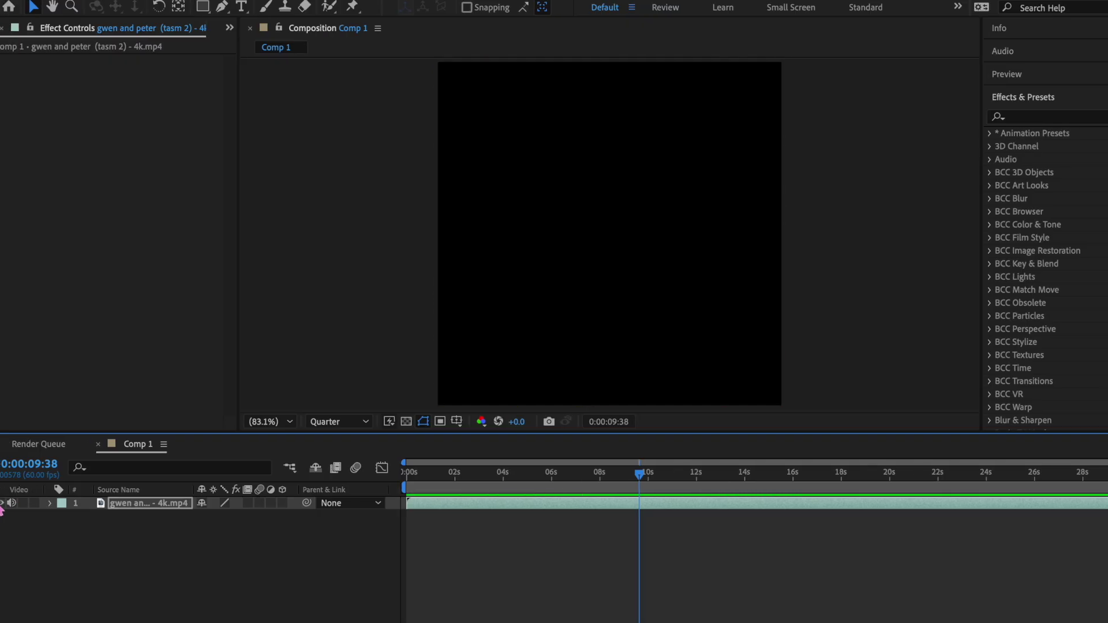
pyautogui.click(1, 504)
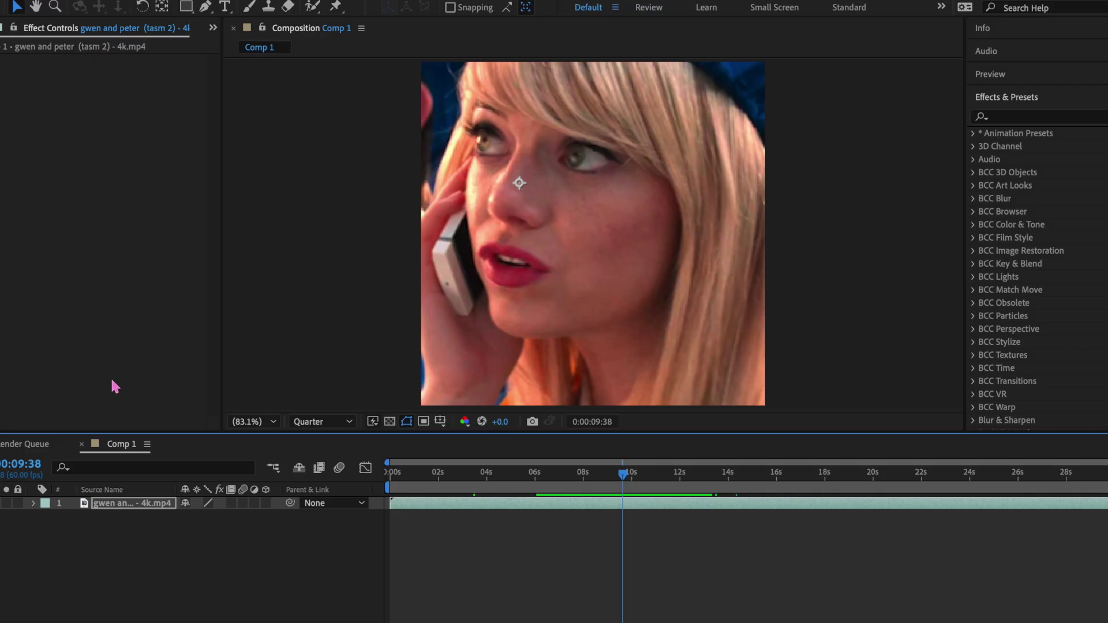
# Move the clip slightly down in the frame and try the Full preview resolution, finishing with Quarter.
pyautogui.moveTo(654, 146); pyautogui.dragTo(654, 175)
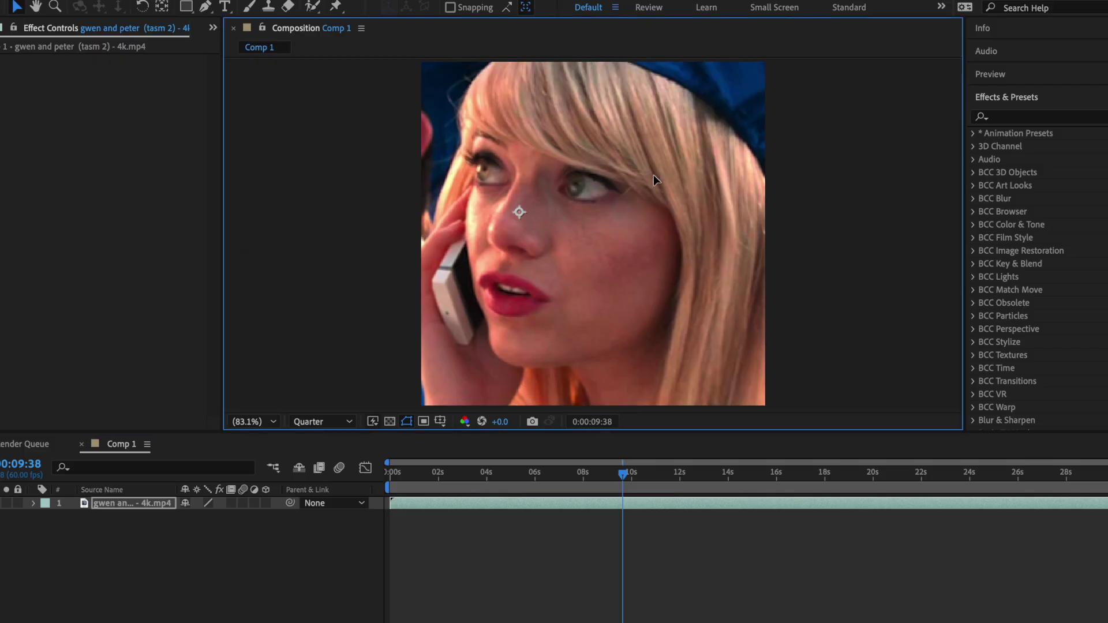
pyautogui.click(318, 422)
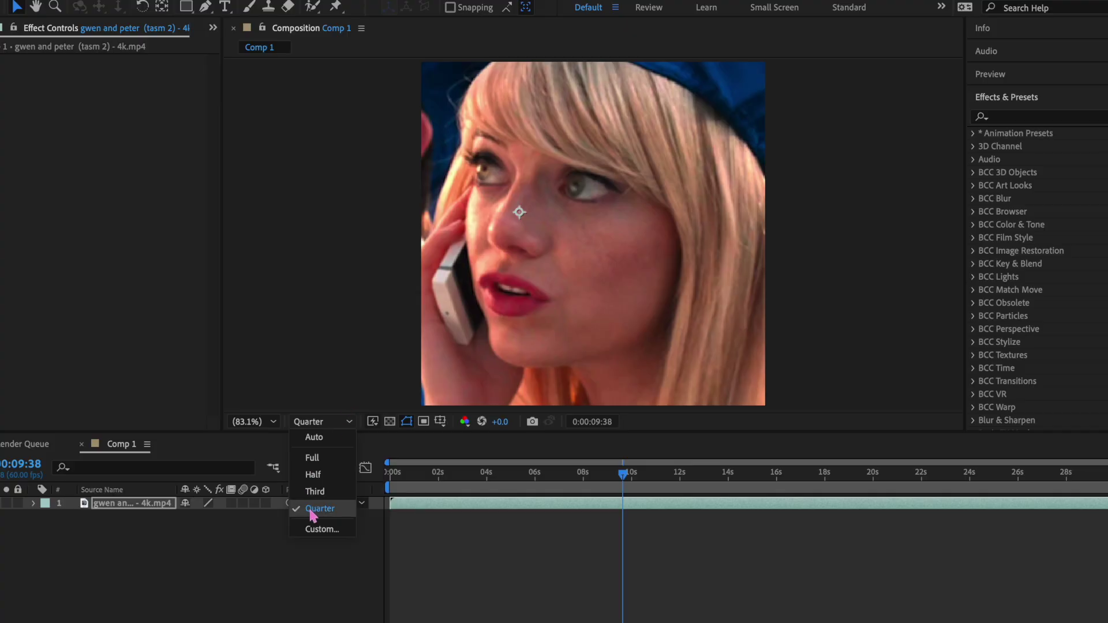
pyautogui.click(313, 458)
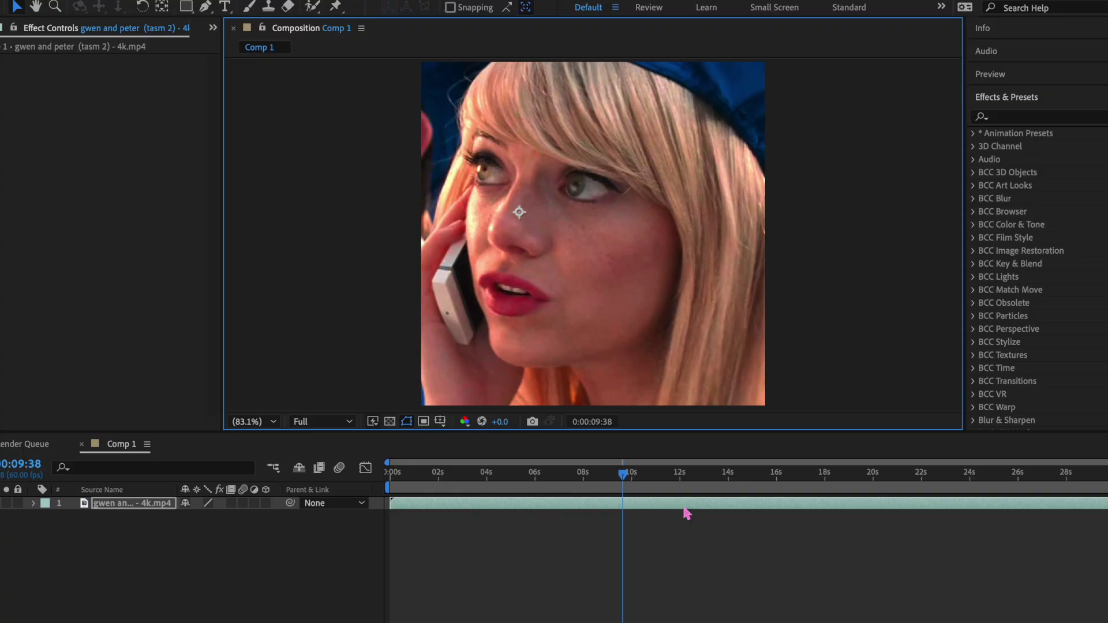
pyautogui.click(334, 425)
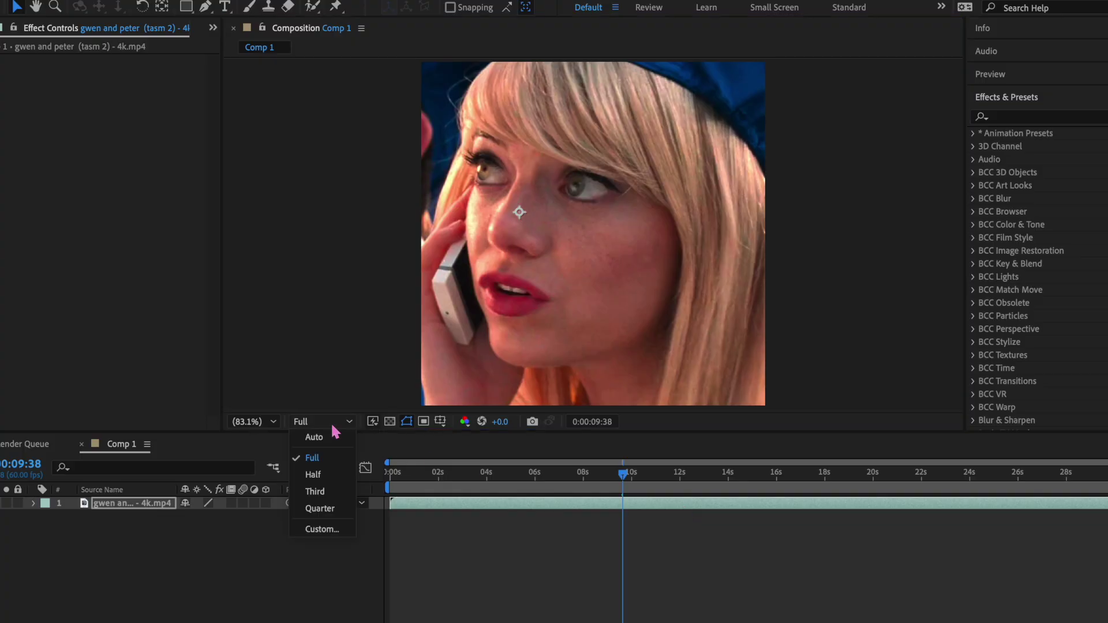
pyautogui.click(340, 508)
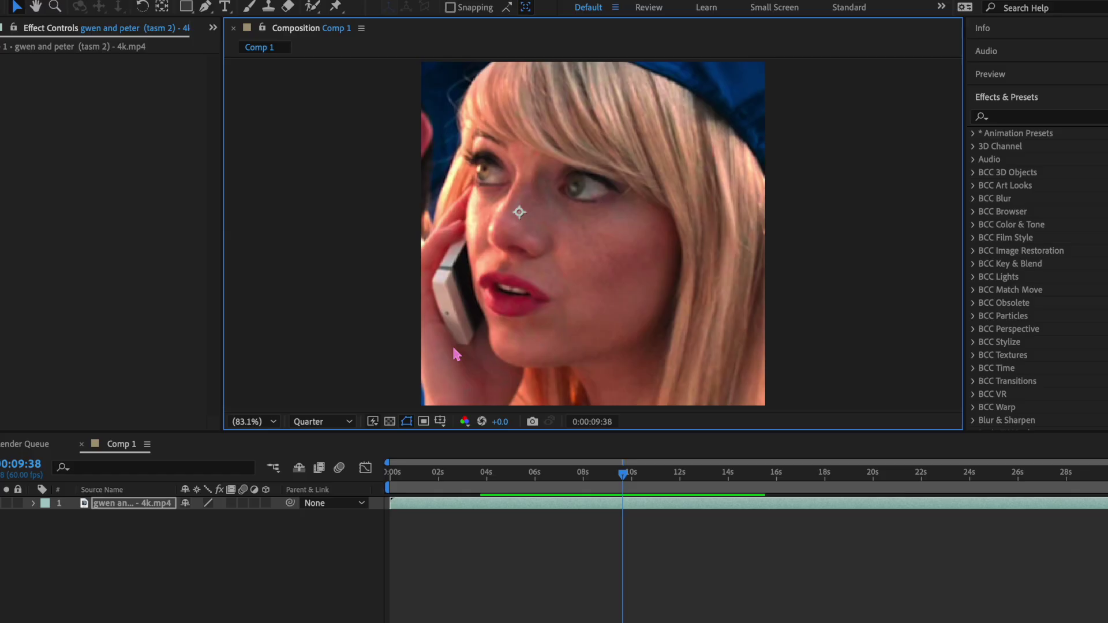
# Set the clip layer's scale to 76% with the playhead at 0:00:10:12.
pyautogui.click(308, 423)
pyautogui.click(309, 456)
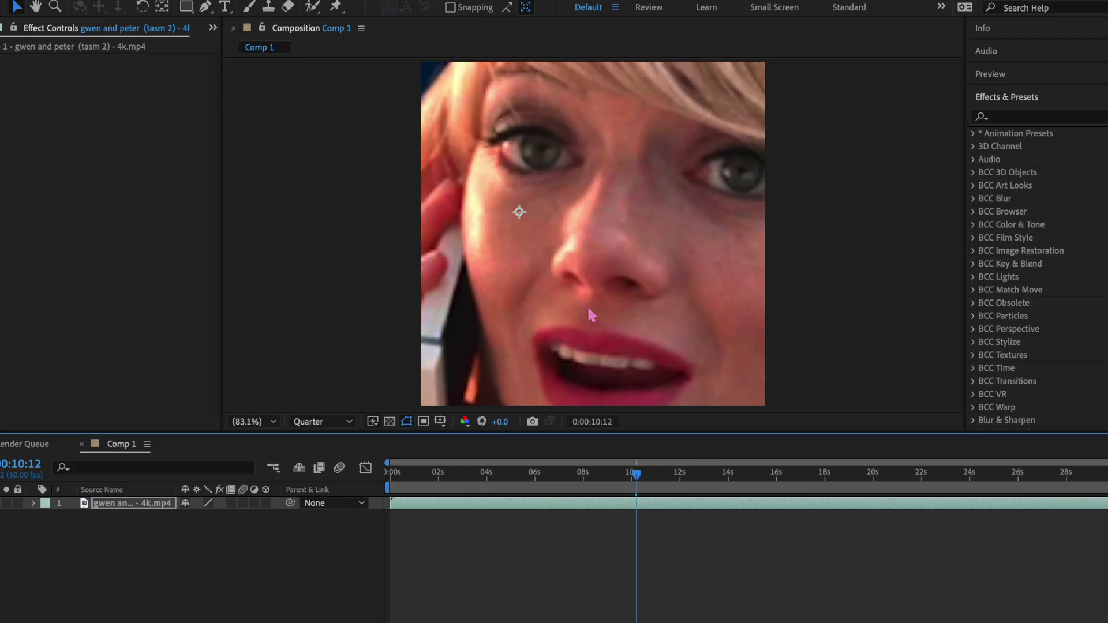
pyautogui.press('s')
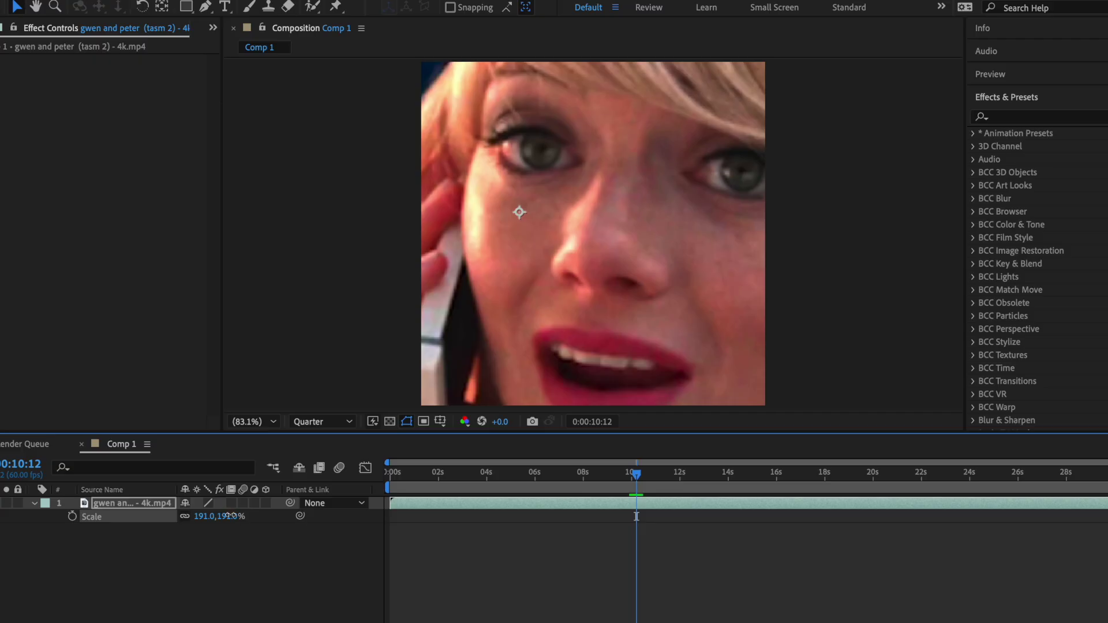
pyautogui.moveTo(229, 516); pyautogui.dragTo(187, 559)
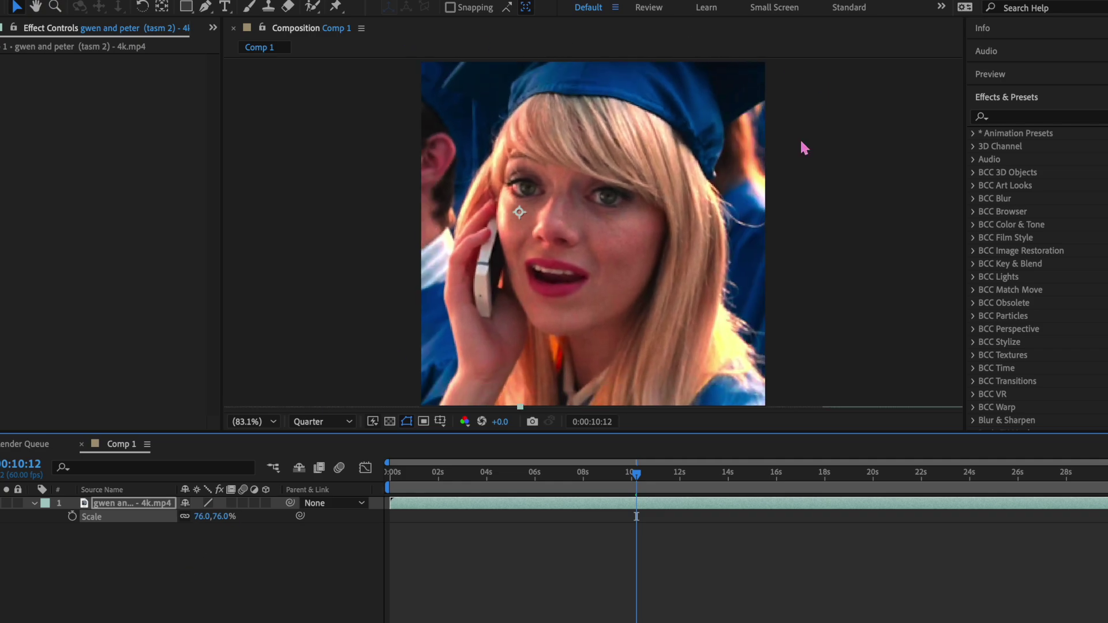
pyautogui.click(683, 282)
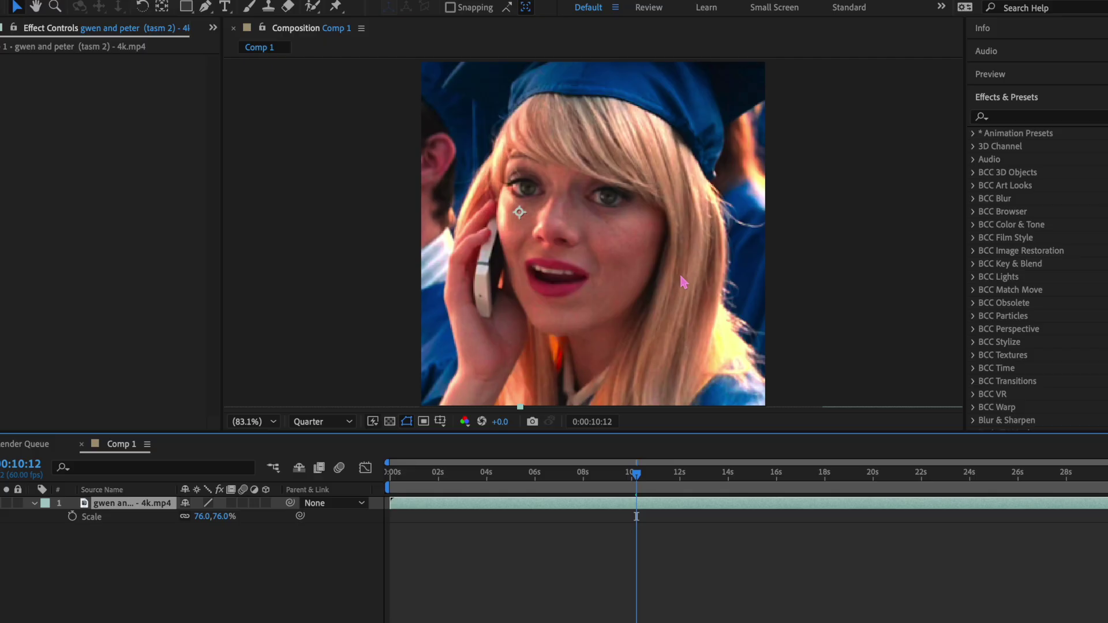
# Reposition the clip in the frame and set its Position to 307.8, 475.1.
pyautogui.moveTo(689, 280); pyautogui.dragTo(679, 276)
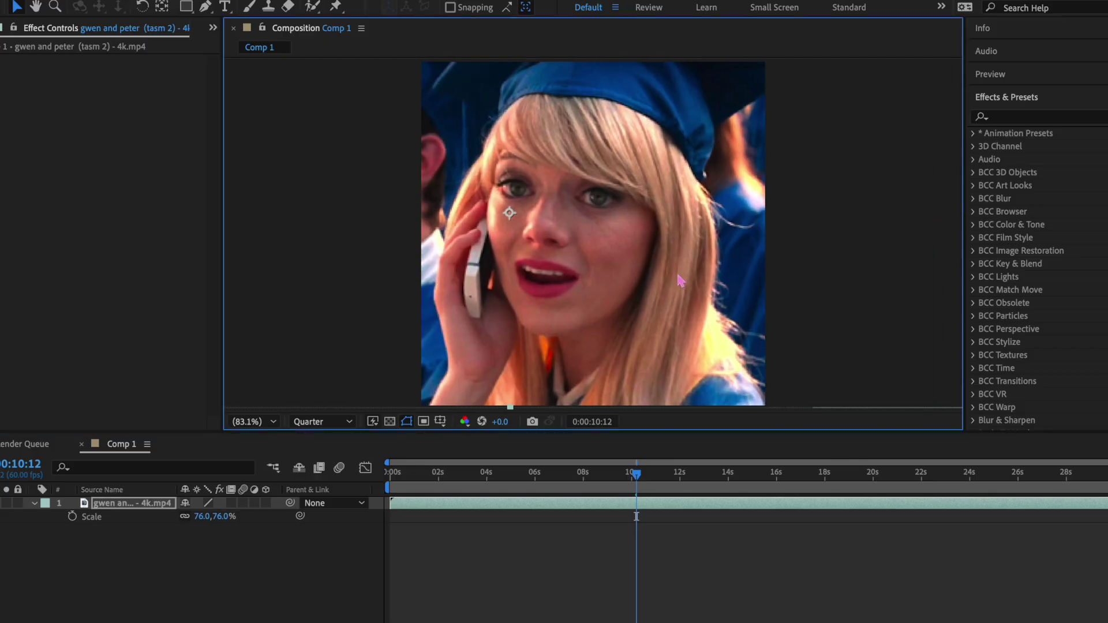
pyautogui.click(572, 508)
pyautogui.press('p')
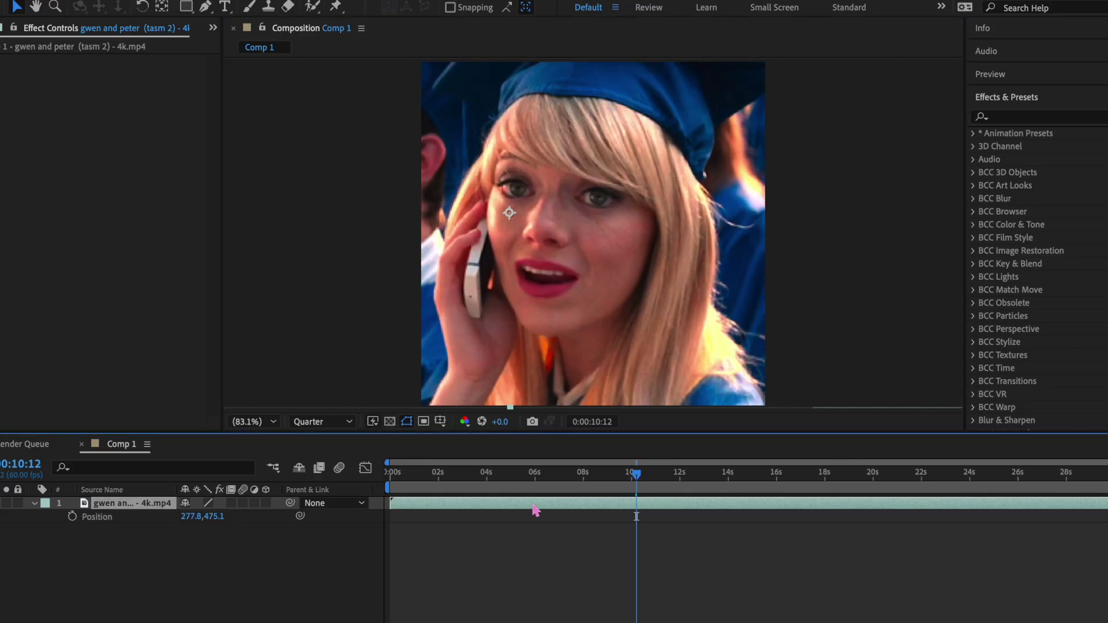
pyautogui.moveTo(202, 516)
pyautogui.mouseDown()
pyautogui.moveTo(243, 520)
pyautogui.moveTo(173, 523)
pyautogui.moveTo(219, 522)
pyautogui.mouseUp()
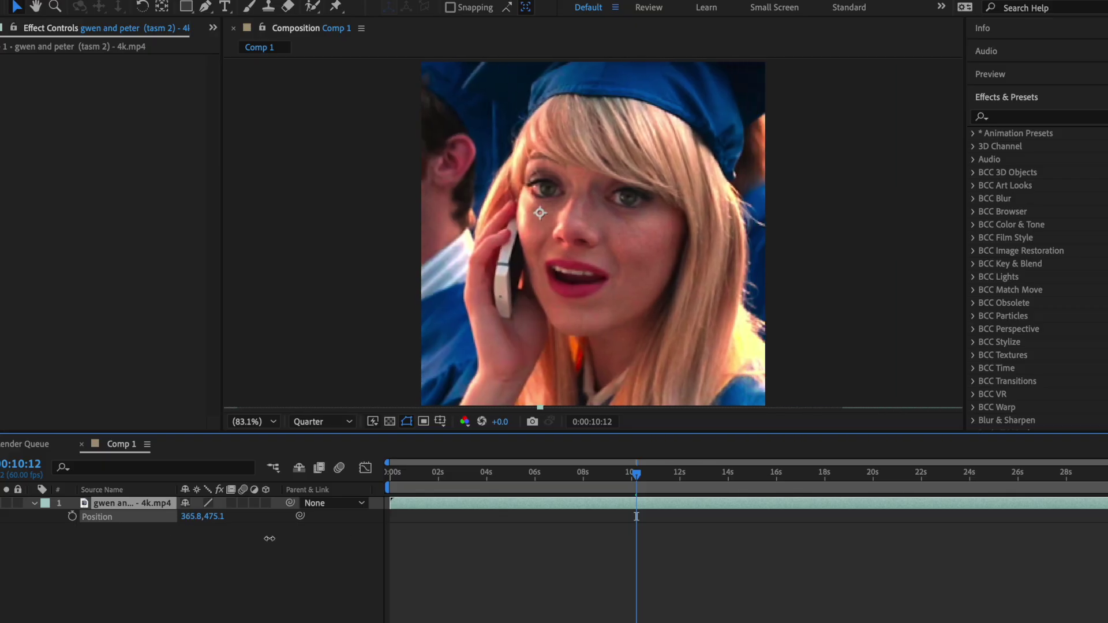
# Split the clip layer at 0:00:10:10 and delete the part before the cut.
pyautogui.click(640, 488)
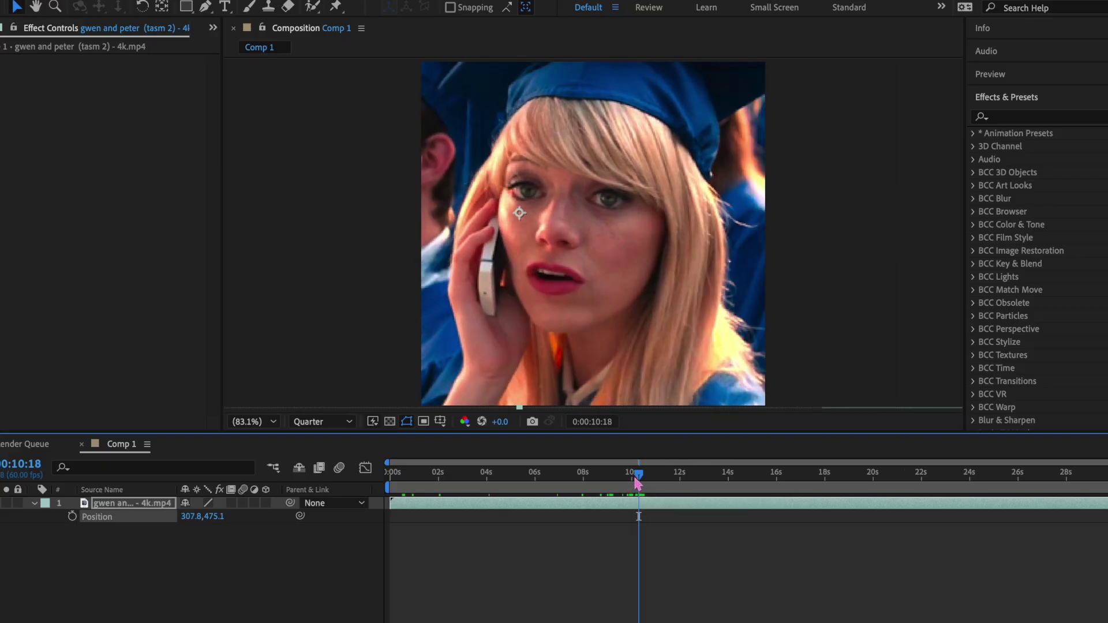
pyautogui.click(635, 485)
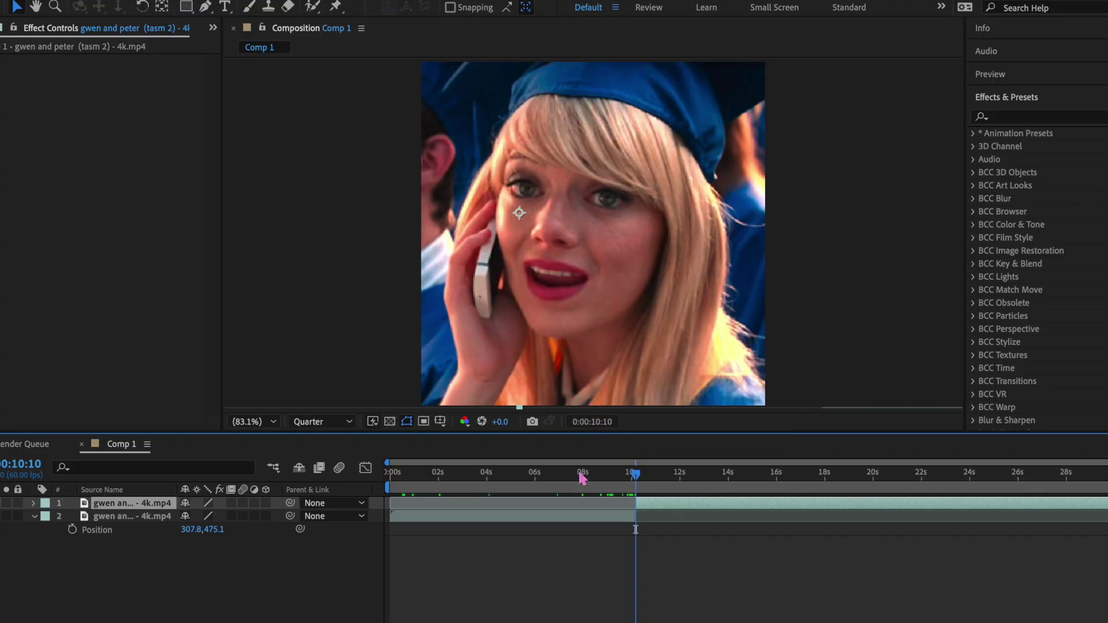
pyautogui.click(583, 515)
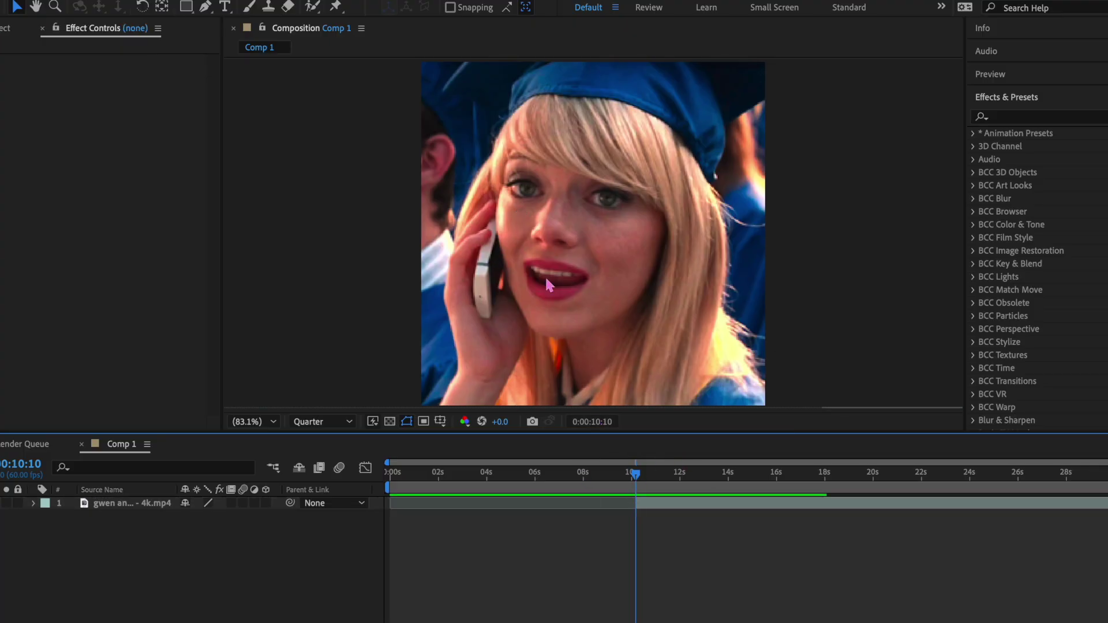
# Split the remaining clip at 0:00:11:07 and delete the part after the cut.
pyautogui.moveTo(635, 478); pyautogui.dragTo(660, 489)
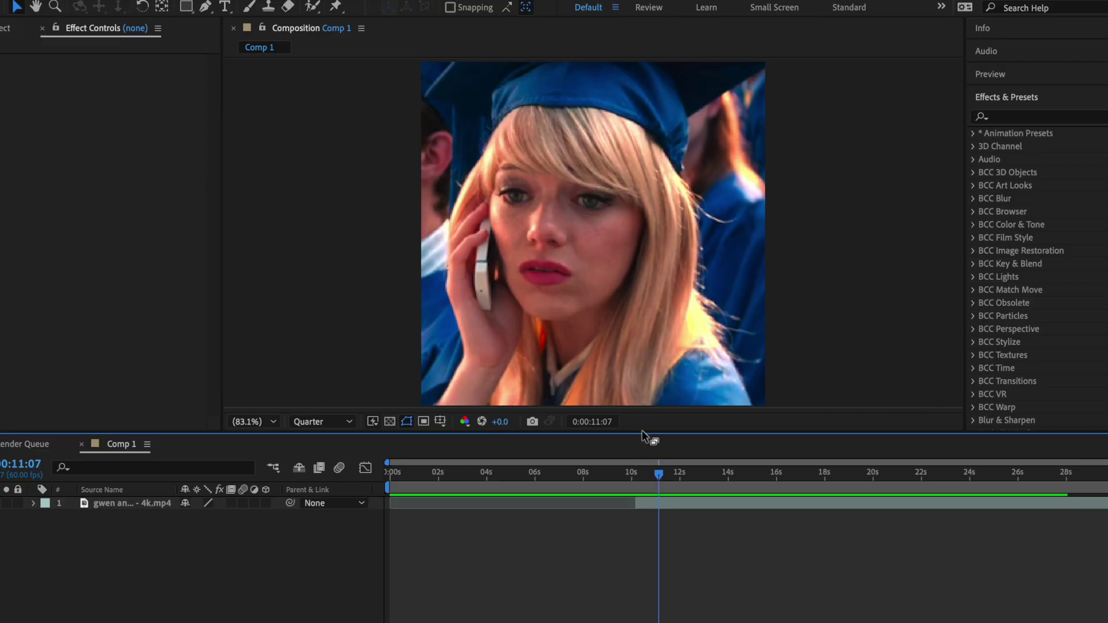
pyautogui.click(658, 506)
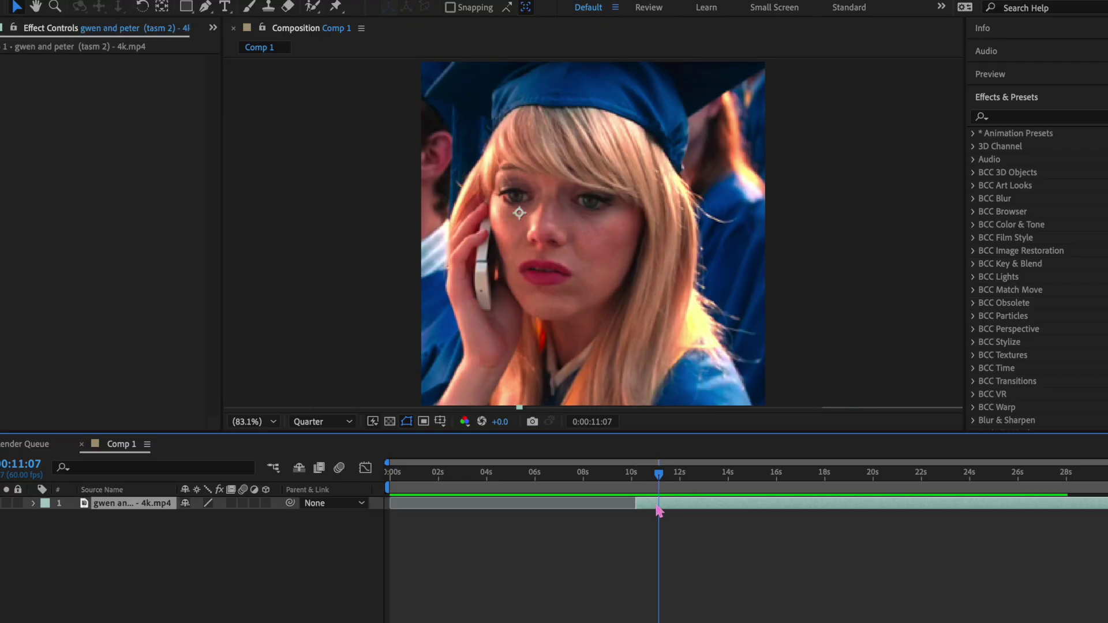
pyautogui.hotkey('ctrl', 'shift', 'd')
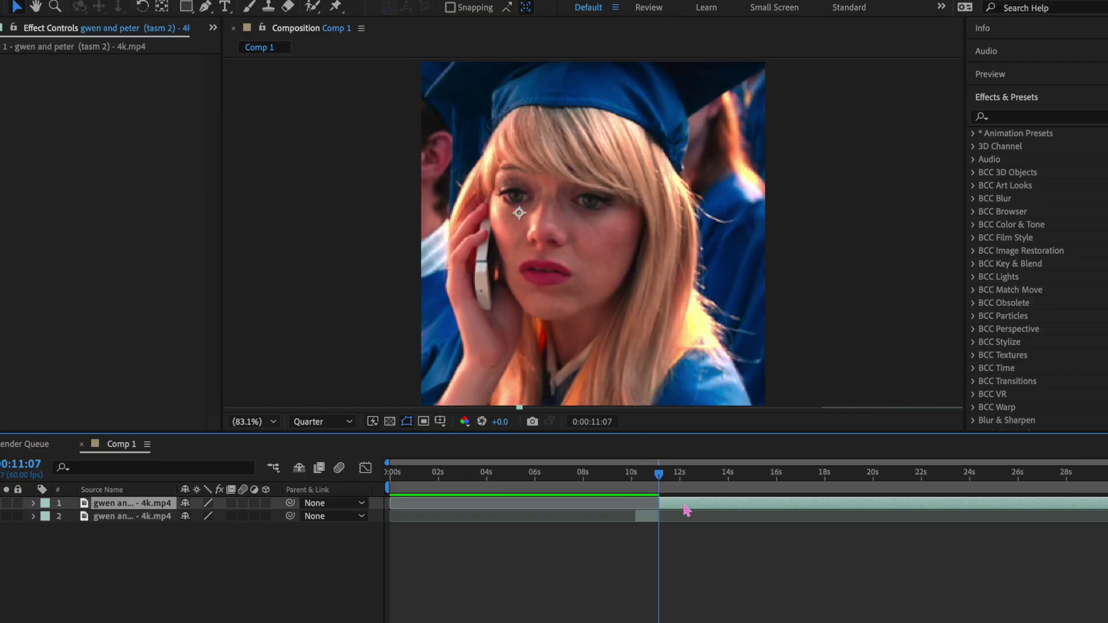
pyautogui.press('Delete')
# Move the trimmed clip to the start of the timeline and, at 0:00:00:20, shift it slightly left in the frame.
pyautogui.moveTo(643, 507); pyautogui.dragTo(398, 481)
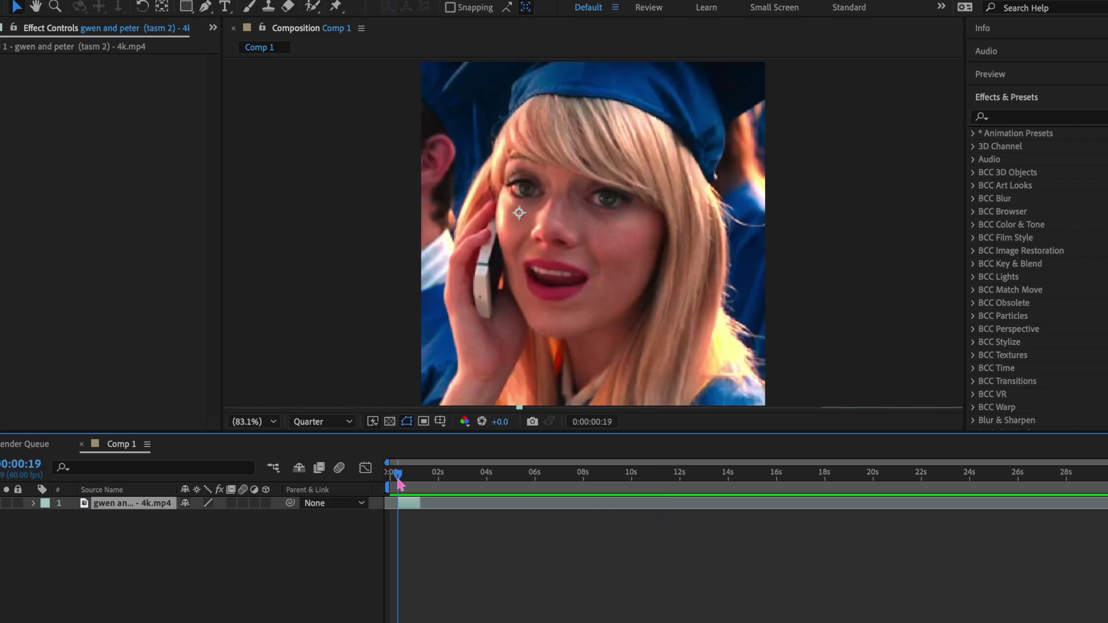
pyautogui.scroll(6, 410, 519)
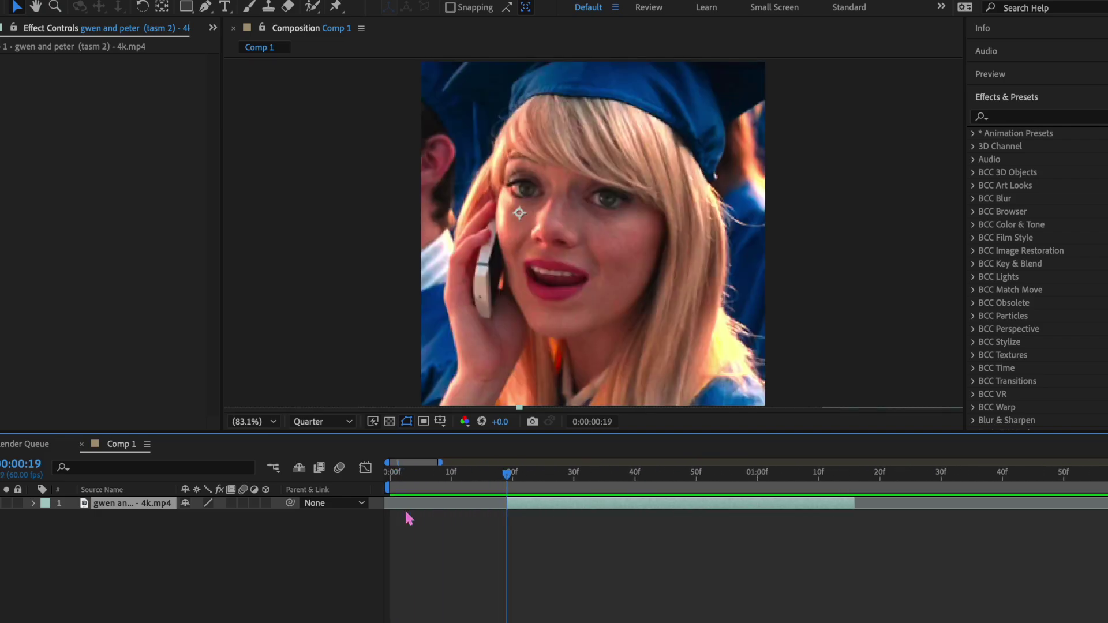
pyautogui.moveTo(493, 507); pyautogui.dragTo(411, 505)
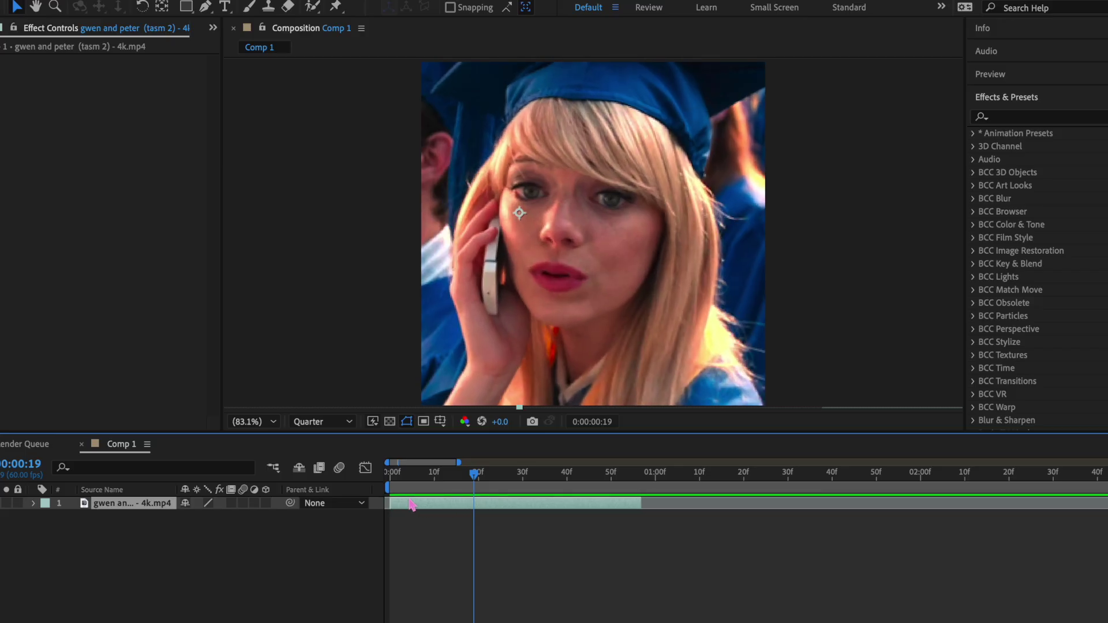
pyautogui.moveTo(398, 473); pyautogui.dragTo(480, 485)
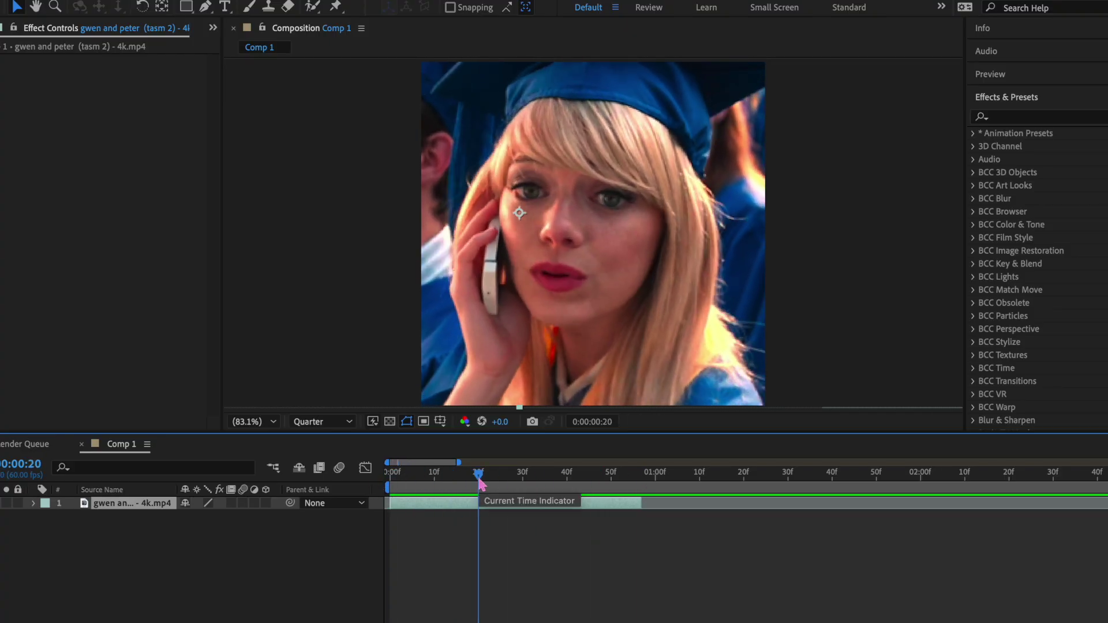
pyautogui.moveTo(490, 273)
pyautogui.mouseDown()
pyautogui.moveTo(534, 274)
pyautogui.moveTo(478, 272)
pyautogui.mouseUp()
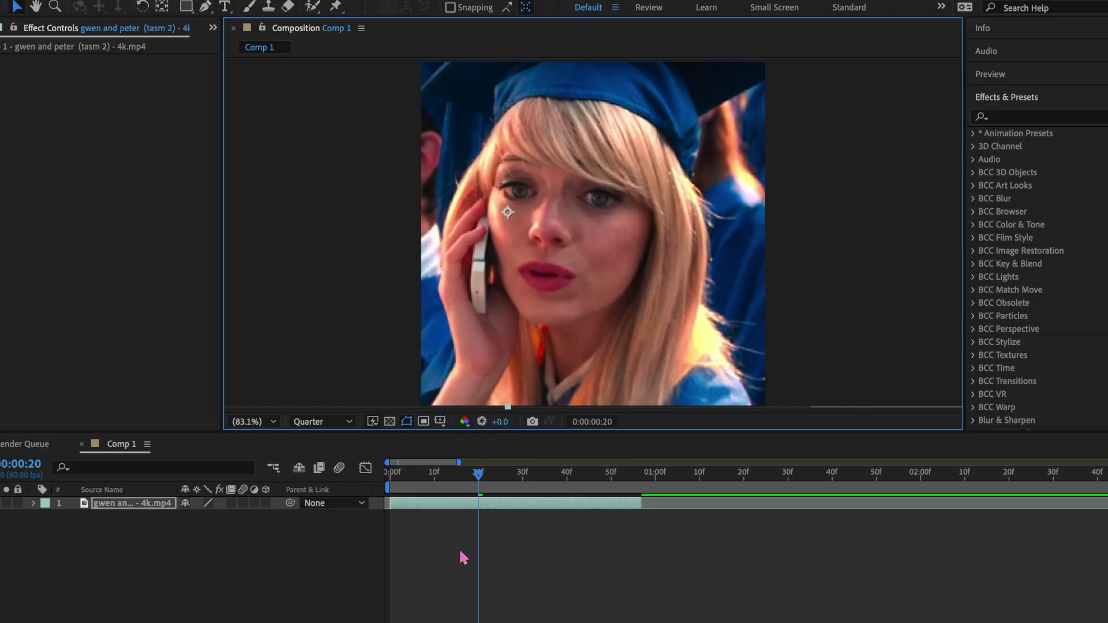
# Pre-compose the clip with all attributes moved into the new composition, duration adjusted to the layer's time span, and Open New Composition enabled.
pyautogui.press('super+shift+c')
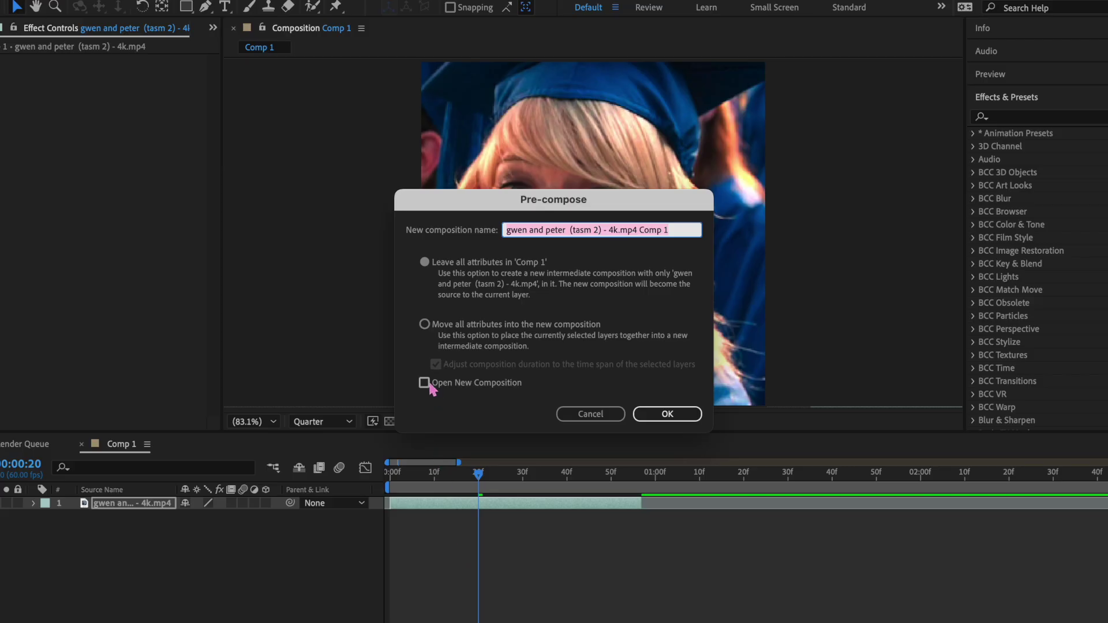
pyautogui.click(425, 324)
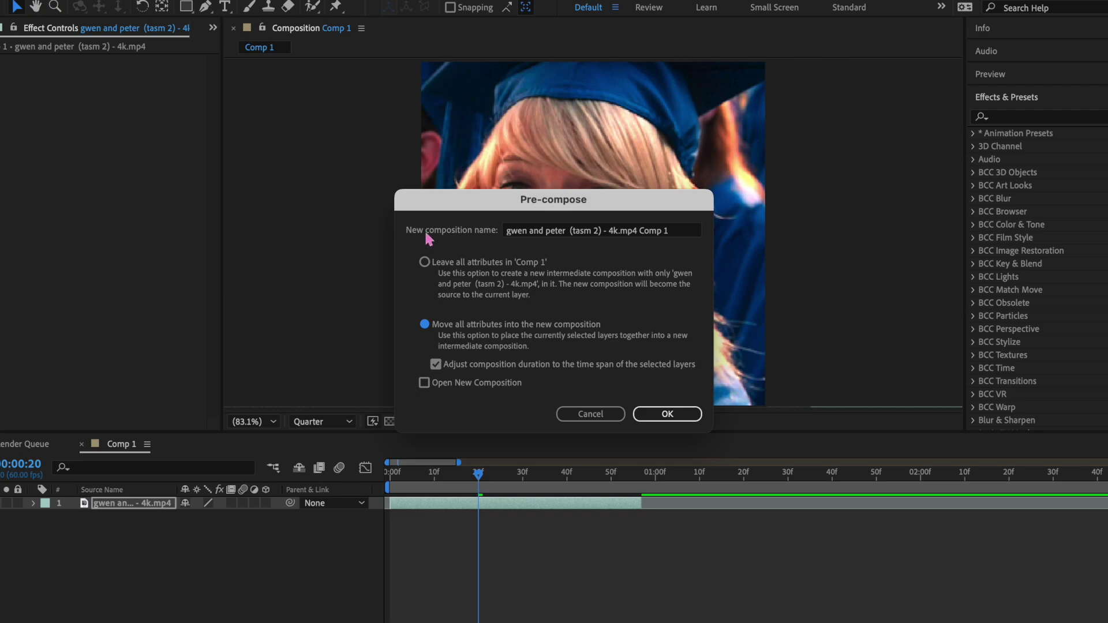
pyautogui.click(425, 262)
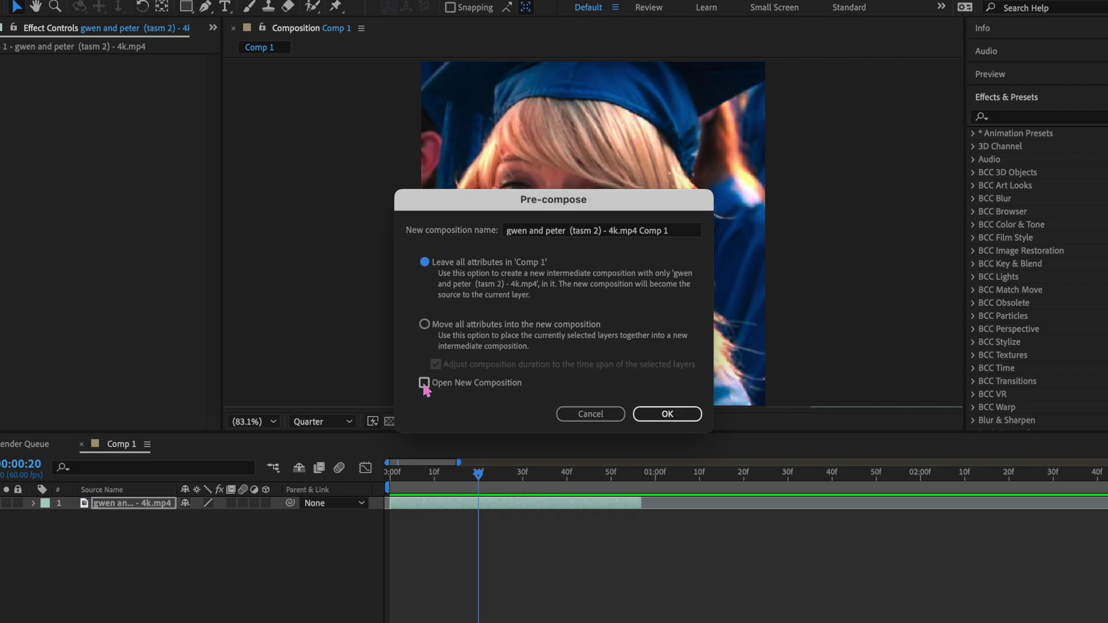
pyautogui.click(425, 383)
pyautogui.click(425, 324)
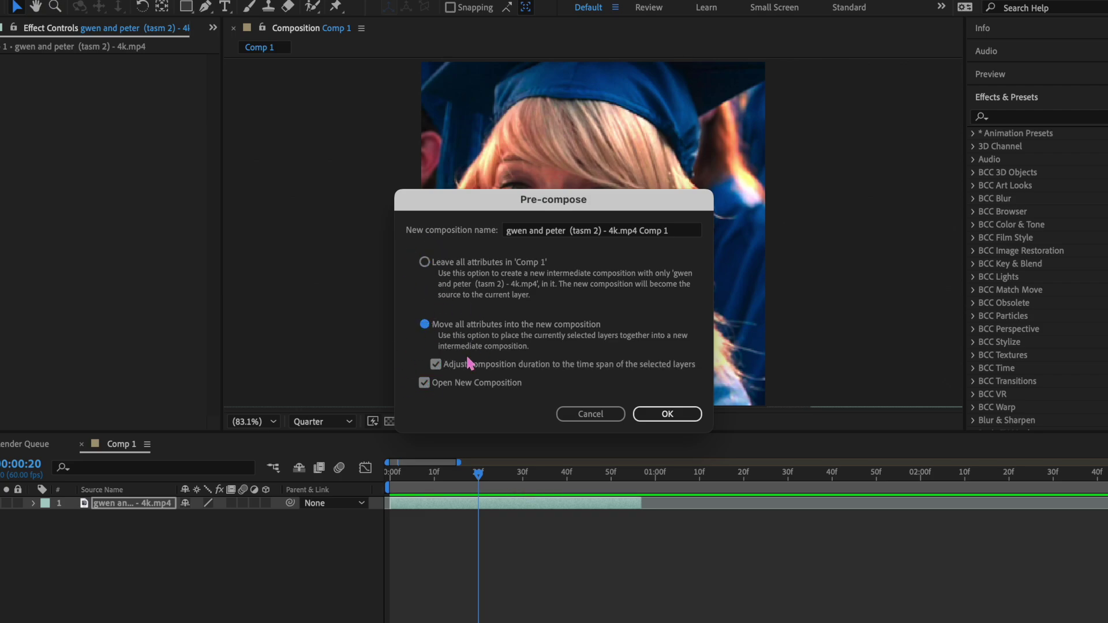
pyautogui.click(663, 414)
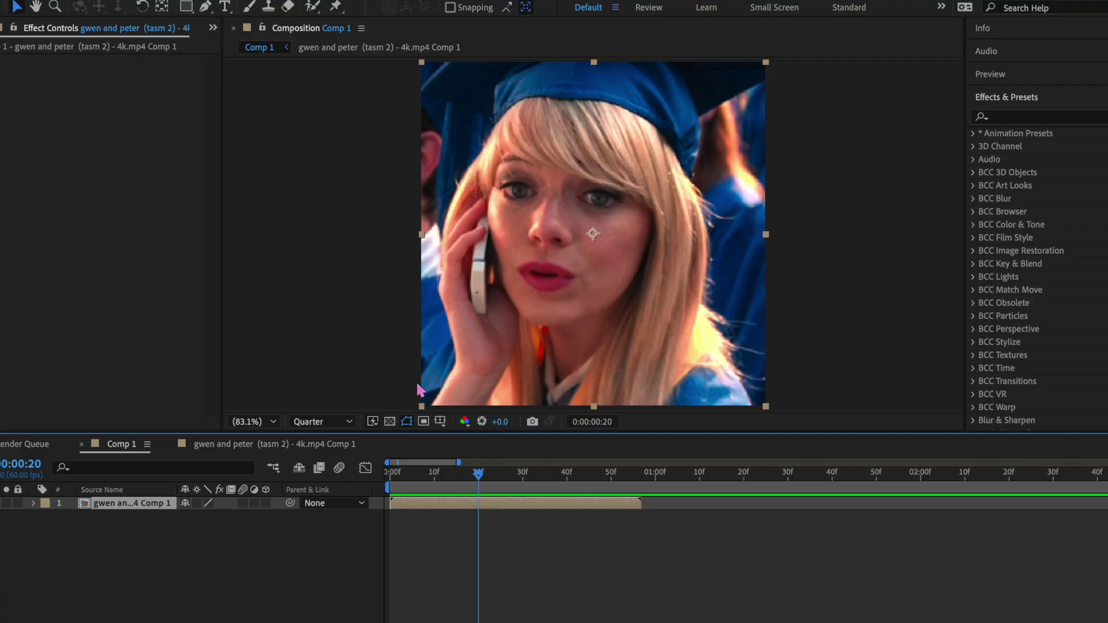
# Open the pre-composition to examine the clip layer inside it, and return to Comp 1.
pyautogui.doubleClick(503, 508)
pyautogui.click(527, 513)
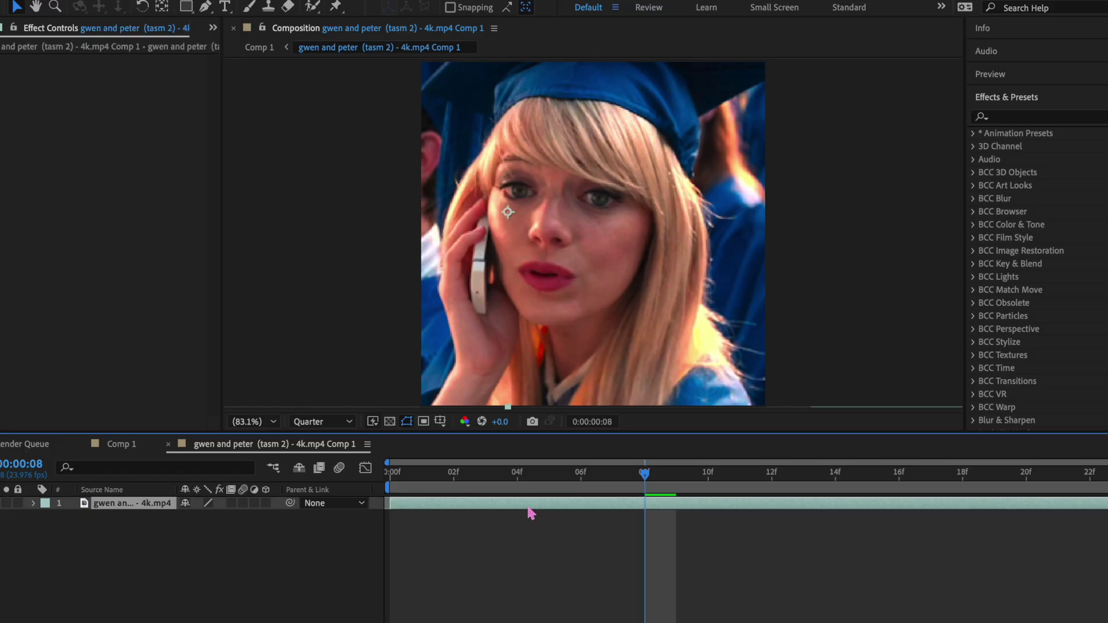
pyautogui.click(121, 444)
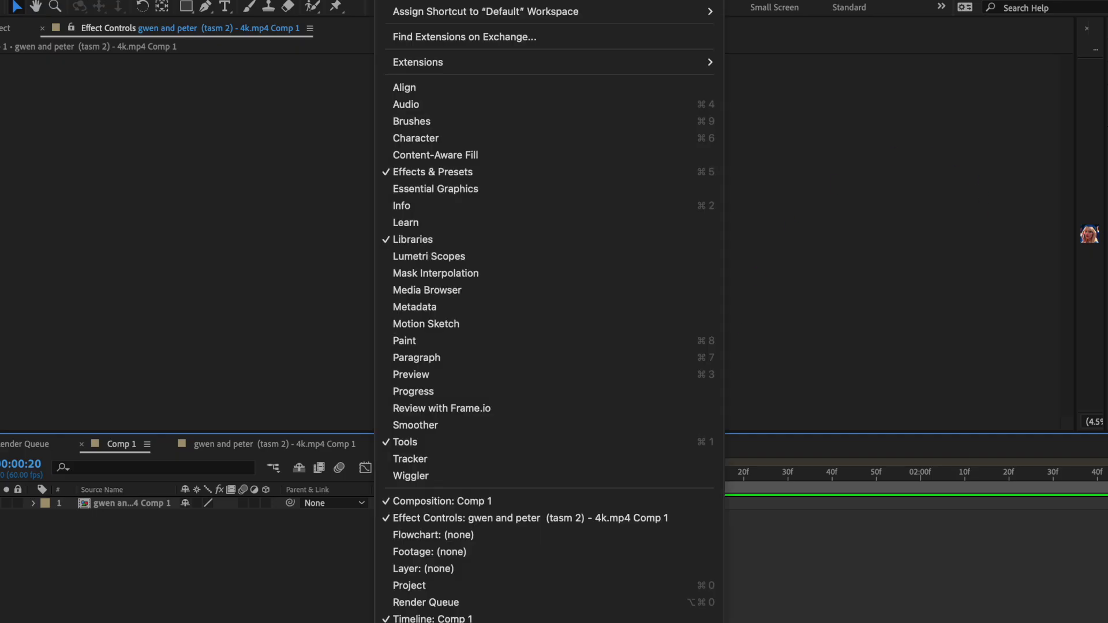
# Reset the Default workspace to its saved layout and expand Effects & Presets.
pyautogui.moveTo(419, 3)
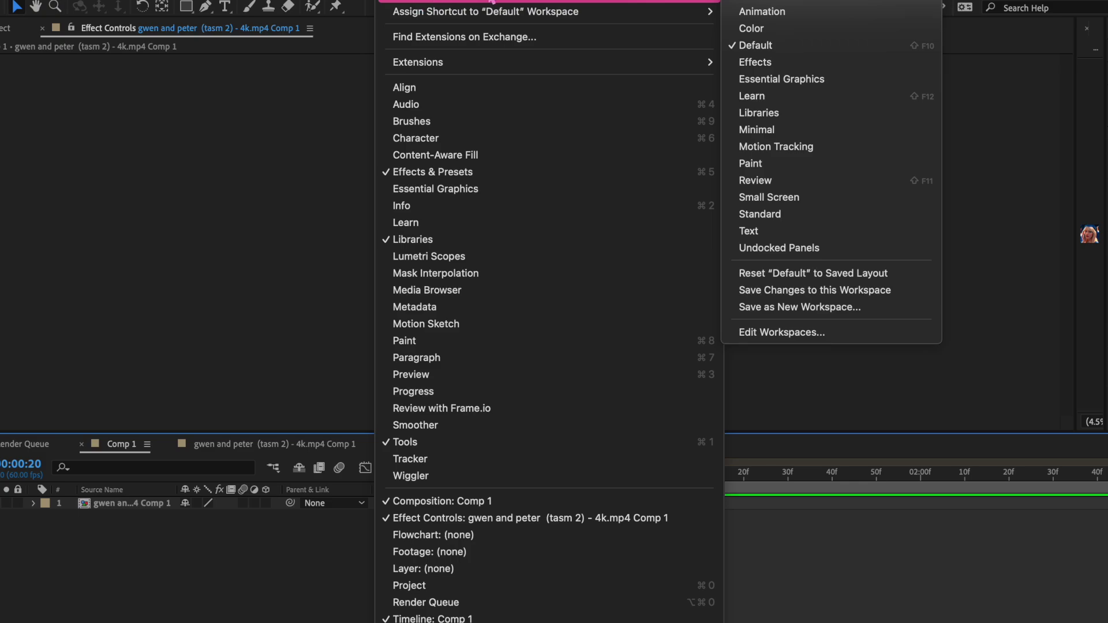
pyautogui.click(892, 283)
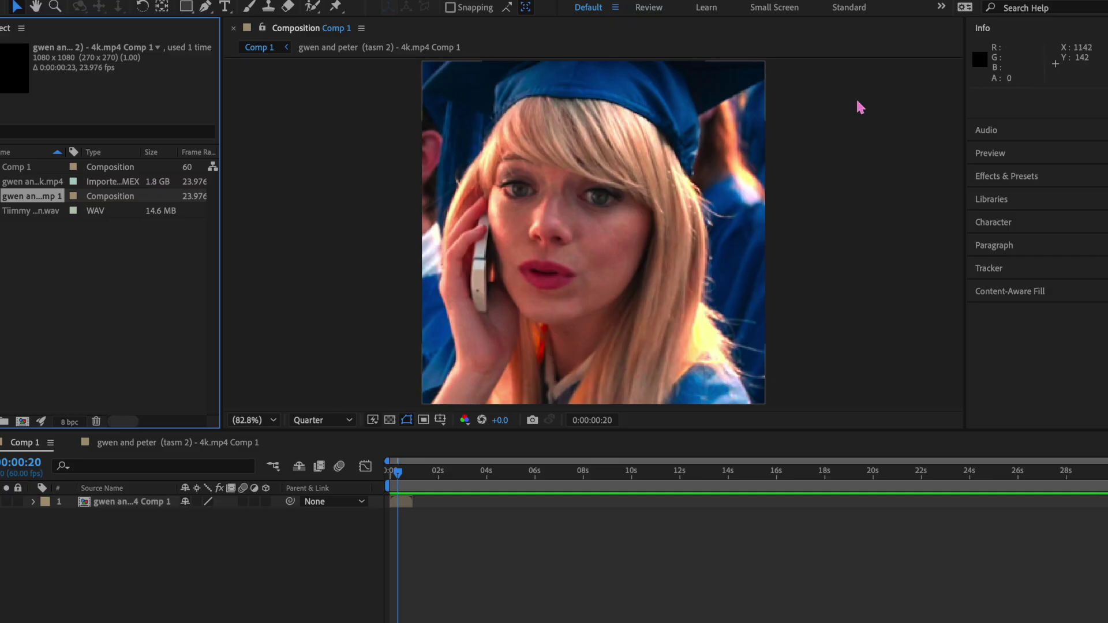
pyautogui.click(1027, 177)
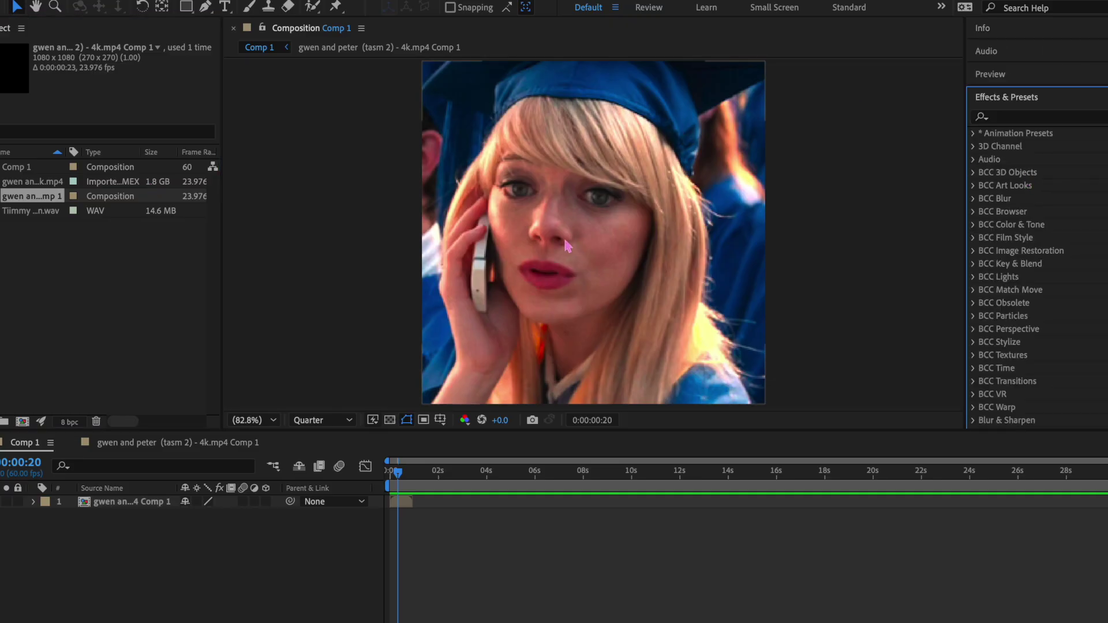
# Try moving the pre-composed clip right and slightly up in the frame, and undo the move.
pyautogui.scroll(5, 443, 513)
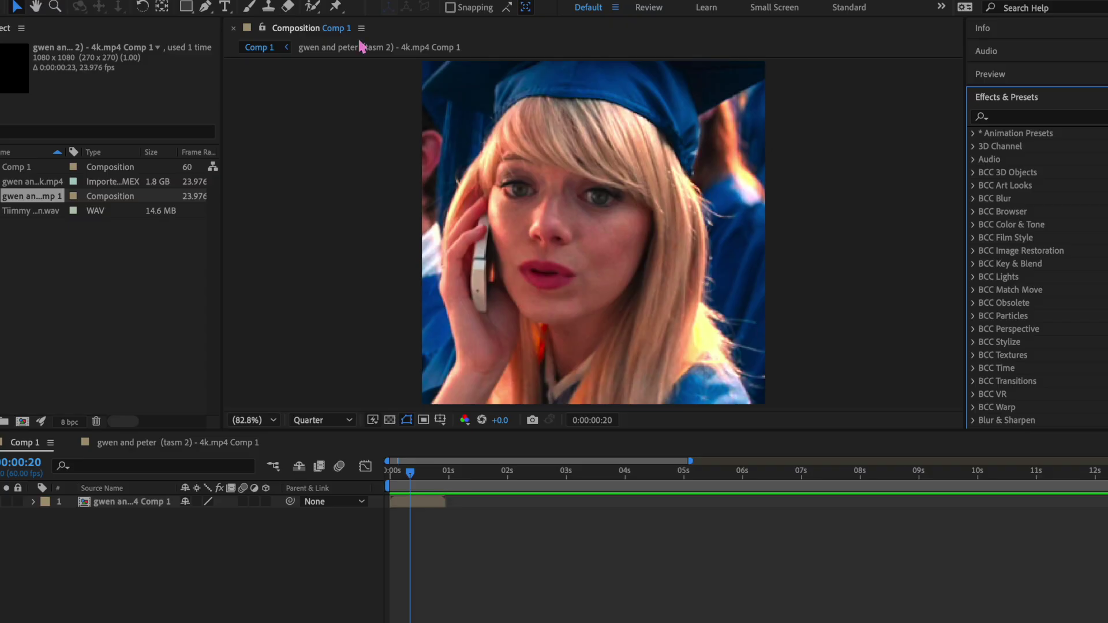
pyautogui.moveTo(445, 177); pyautogui.dragTo(614, 156)
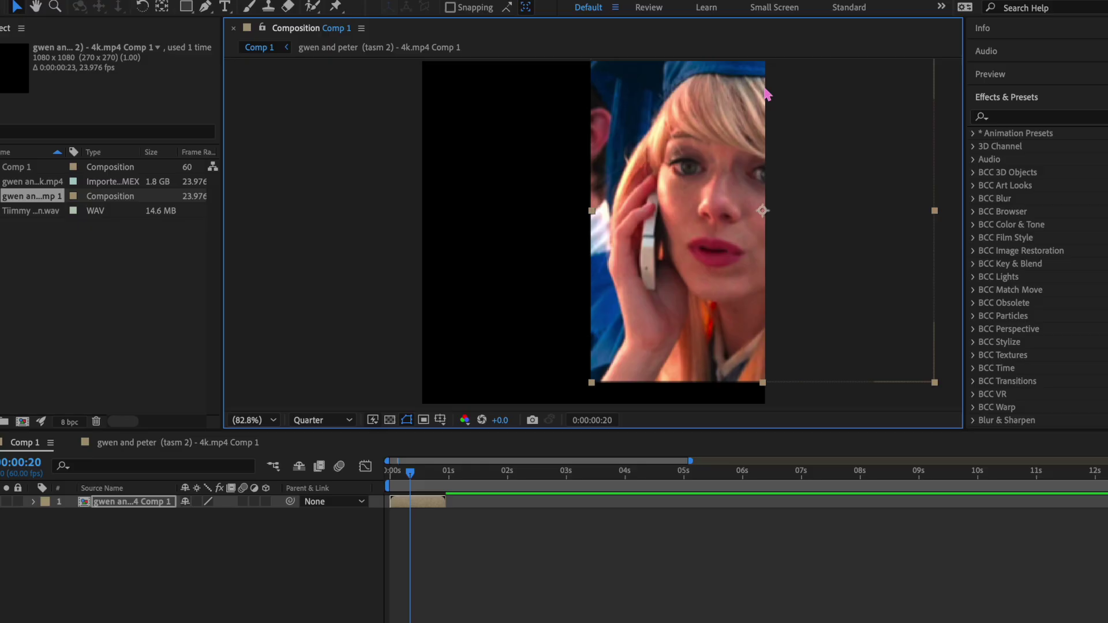
pyautogui.hotkey('ctrl', 'z')
pyautogui.hotkey('ctrl', 'z')
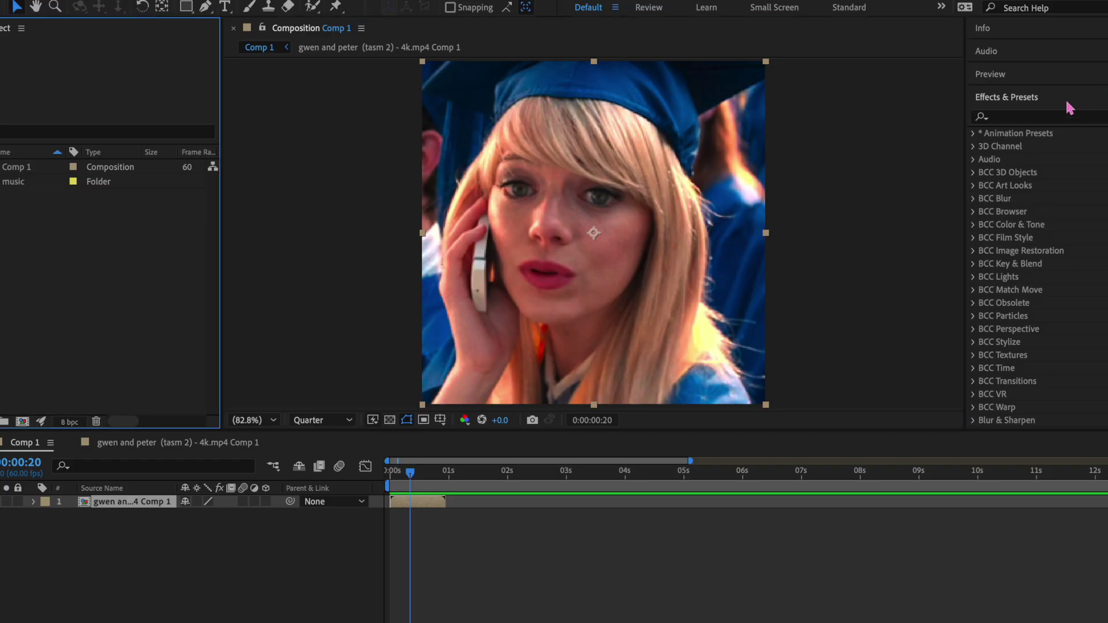
# Search the effects for "exposure" and apply the Color Correction Exposure effect to the pre-composed clip layer.
pyautogui.click(1035, 117)
pyautogui.write('expo')
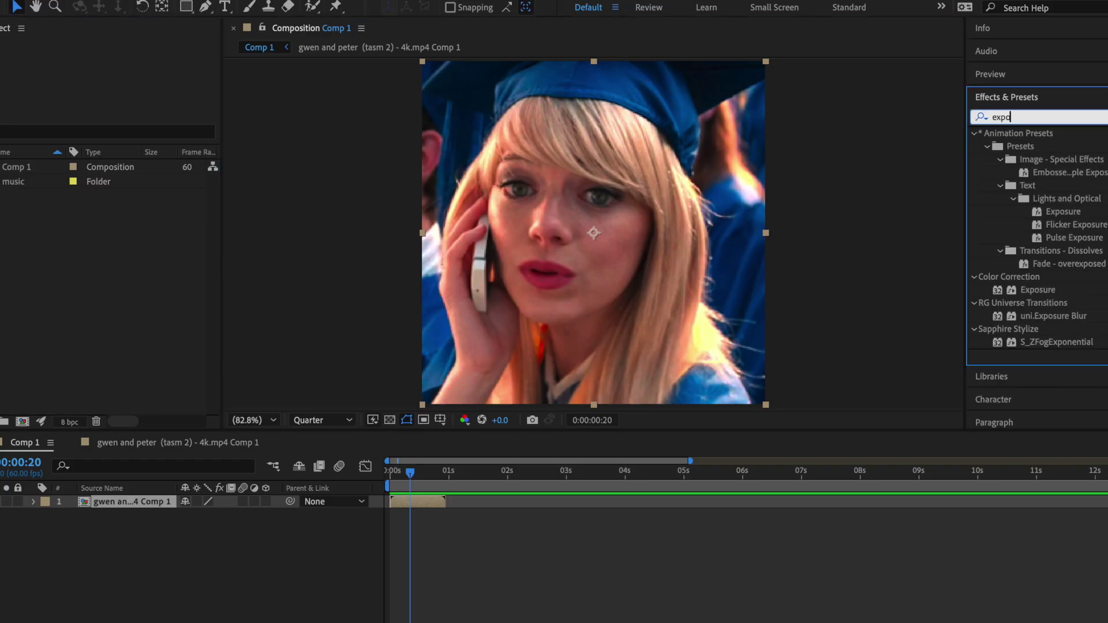
pyautogui.write('sure')
pyautogui.moveTo(1038, 264); pyautogui.dragTo(438, 506)
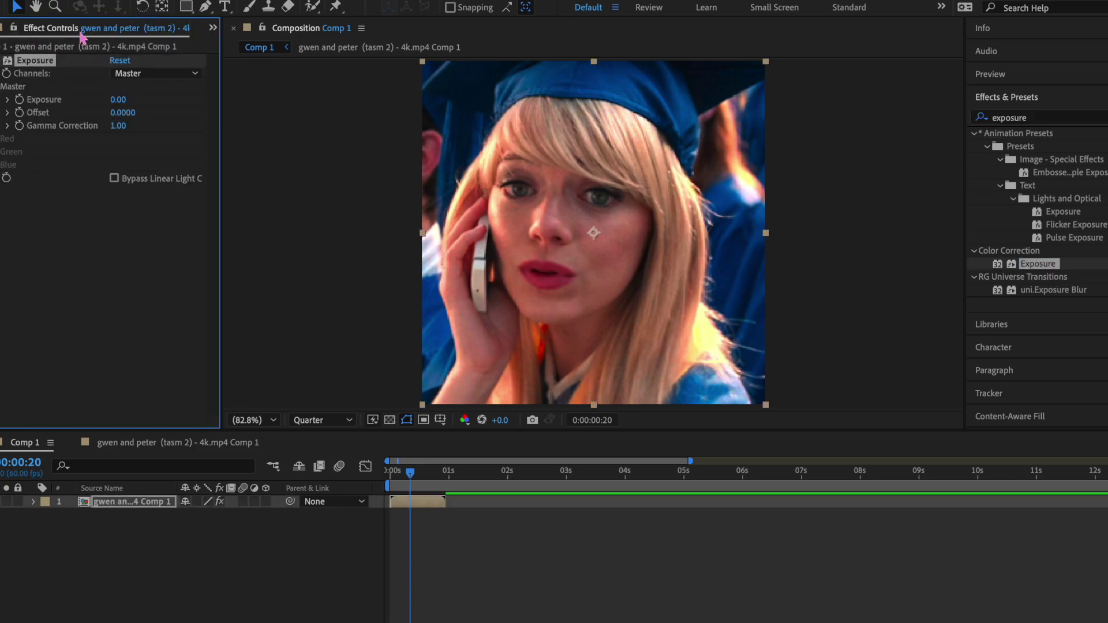
# Try an Exposure of 0.07 and an Offset of 0.0300 in the Exposure effect, and reset the effect.
pyautogui.moveTo(118, 99)
pyautogui.mouseDown()
pyautogui.moveTo(127, 115)
pyautogui.moveTo(110, 116)
pyautogui.moveTo(125, 115)
pyautogui.mouseUp()
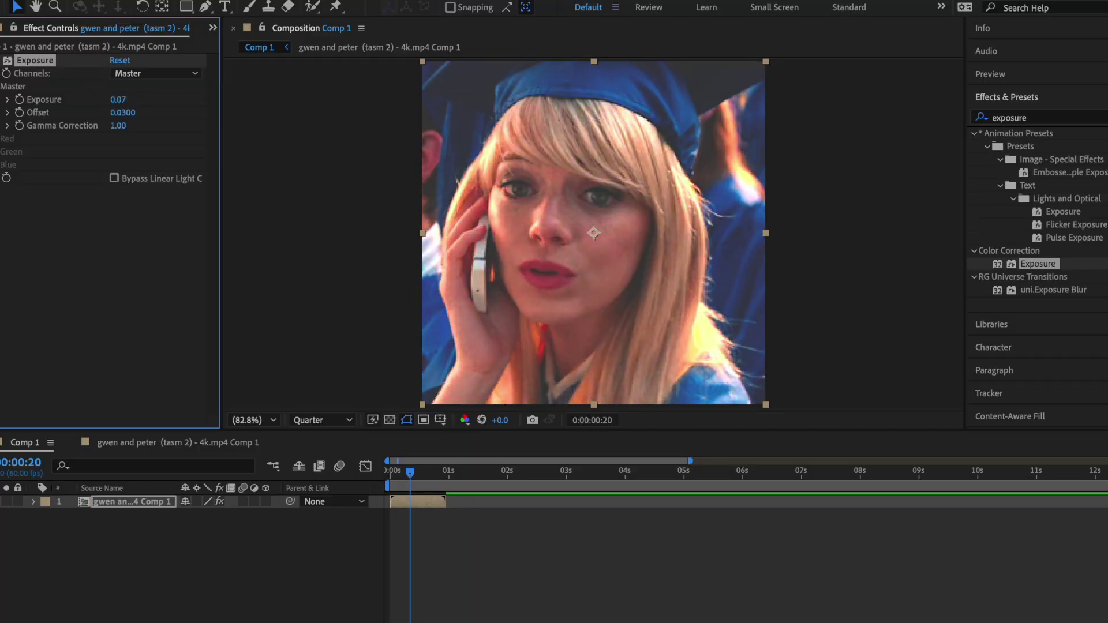
pyautogui.click(120, 60)
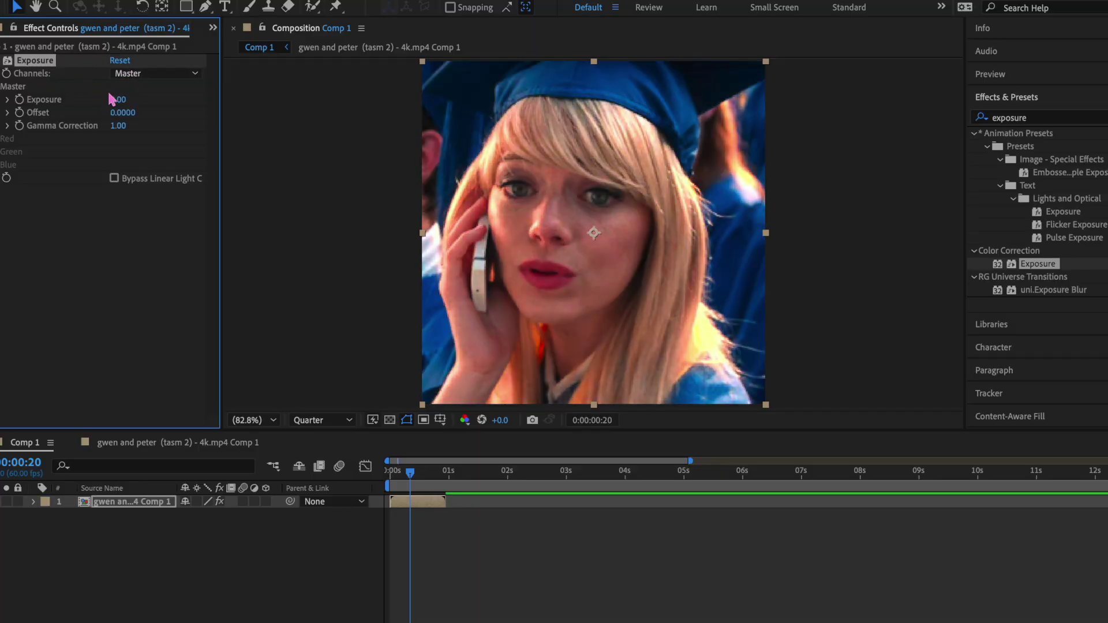
# Remove the Exposure effect from the pre-composed clip layer and clear the effects search.
pyautogui.click(49, 63)
pyautogui.press('Delete')
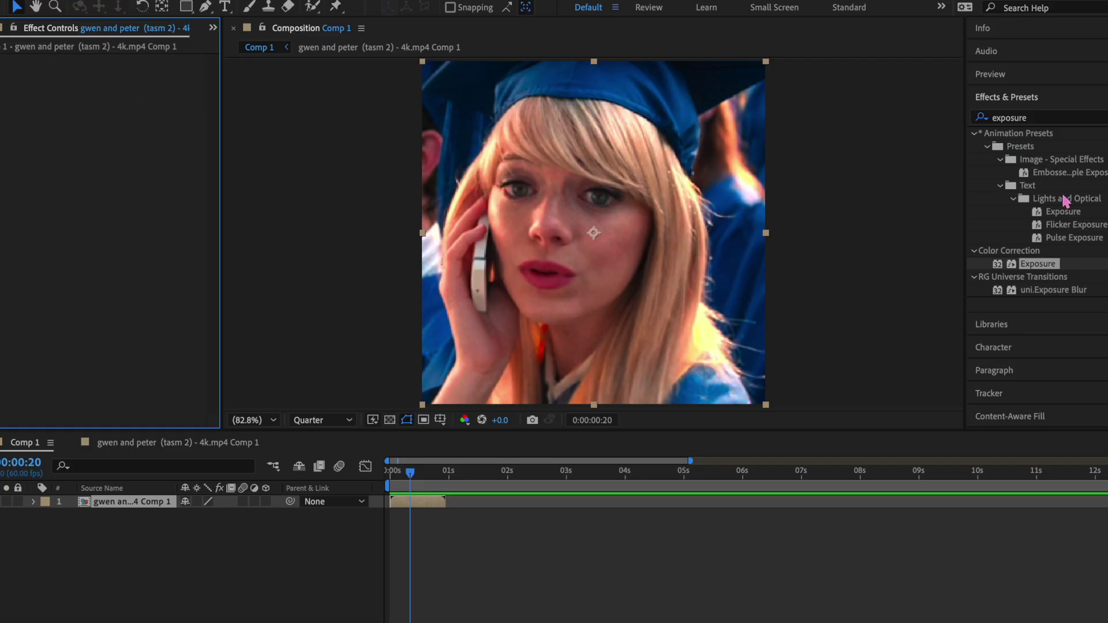
pyautogui.click(1100, 118)
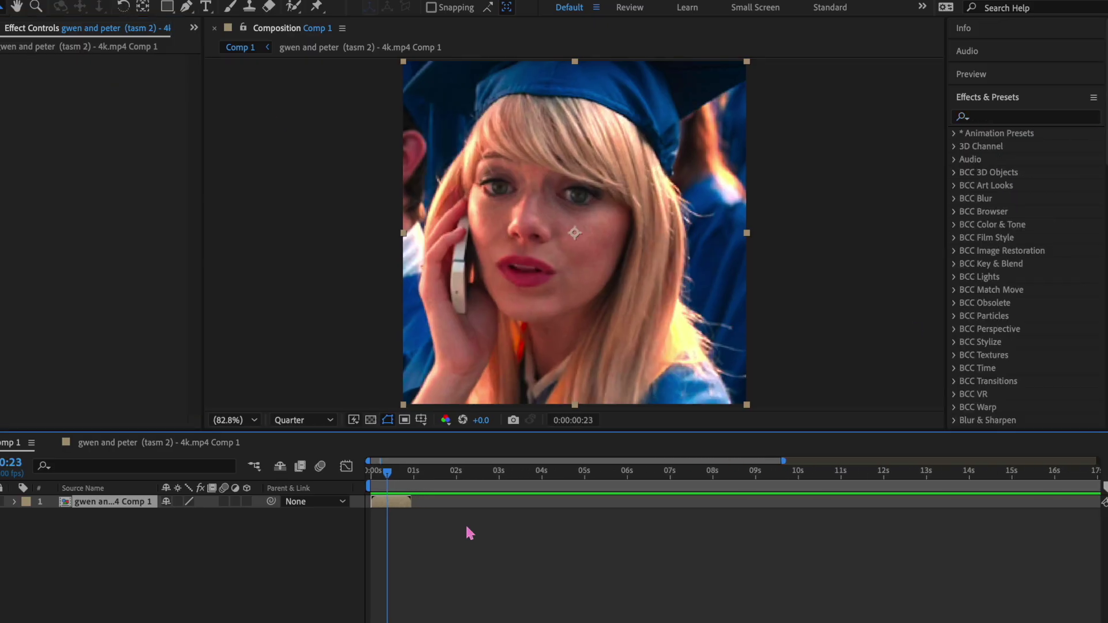
# Set the current time to frame 4 and preview the composition from there.
pyautogui.press('-')
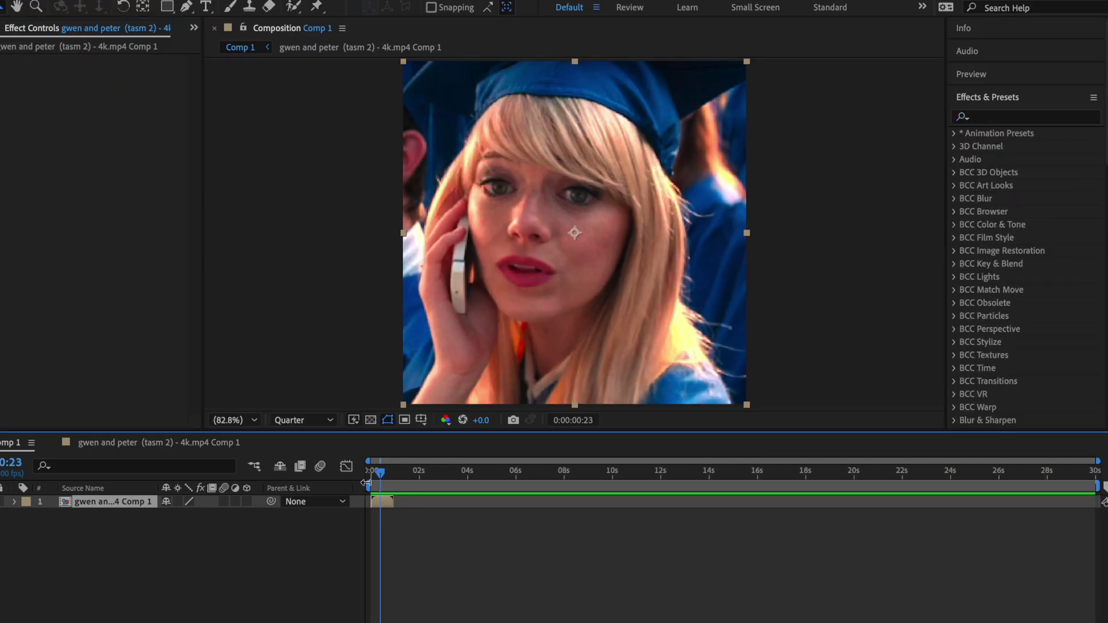
pyautogui.moveTo(385, 479); pyautogui.dragTo(373, 480)
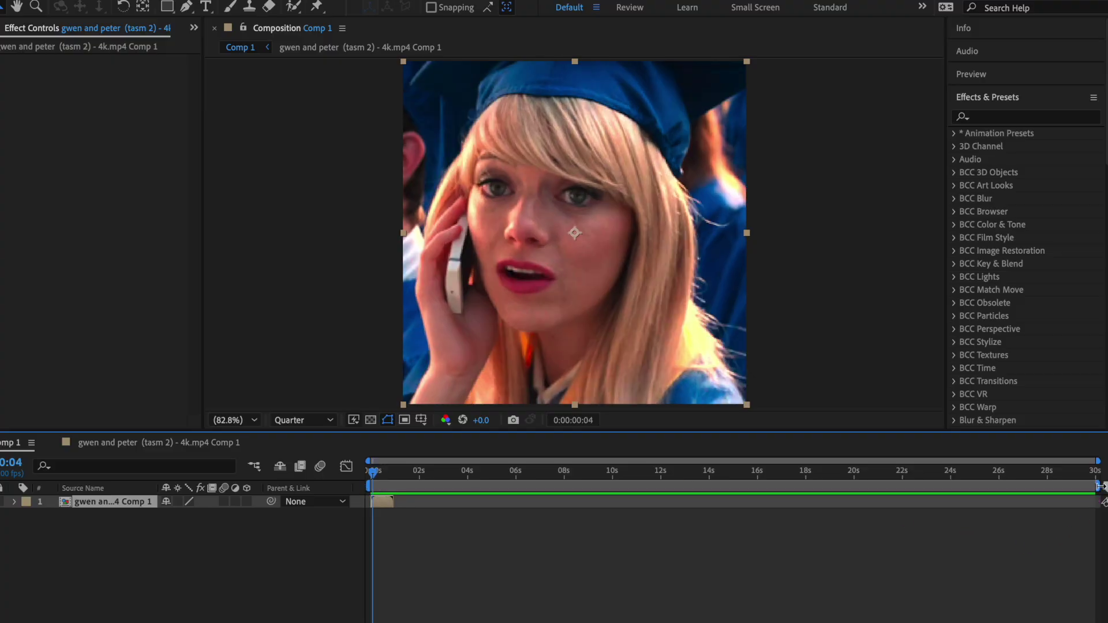
pyautogui.press('space')
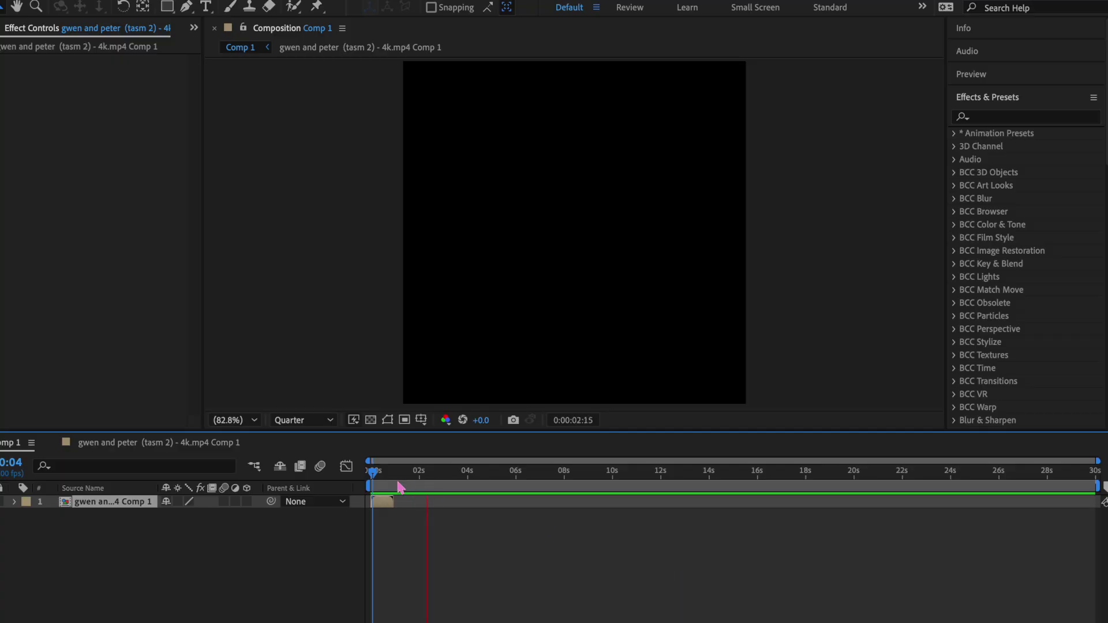
# Shorten the work area to end with the clip at about 1 second and preview it from the first frame.
pyautogui.press('Home')
pyautogui.moveTo(1100, 487); pyautogui.dragTo(394, 582)
pyautogui.press('=')
pyautogui.press('=')
pyautogui.press('=')
pyautogui.press('=')
pyautogui.press('space')
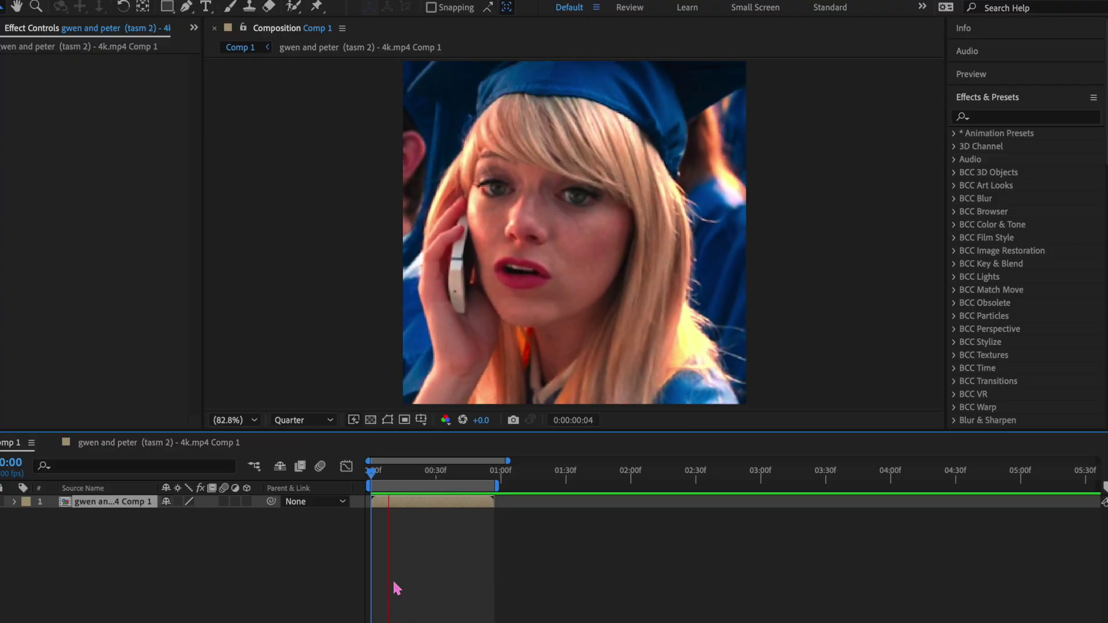
# Restore the work area to the full 30-second composition and set the current time to 0:00:00:36.
pyautogui.click(421, 503)
pyautogui.moveTo(410, 488)
pyautogui.mouseDown()
pyautogui.moveTo(439, 488)
pyautogui.moveTo(410, 488)
pyautogui.moveTo(422, 488)
pyautogui.moveTo(393, 472)
pyautogui.mouseUp()
pyautogui.press(';')
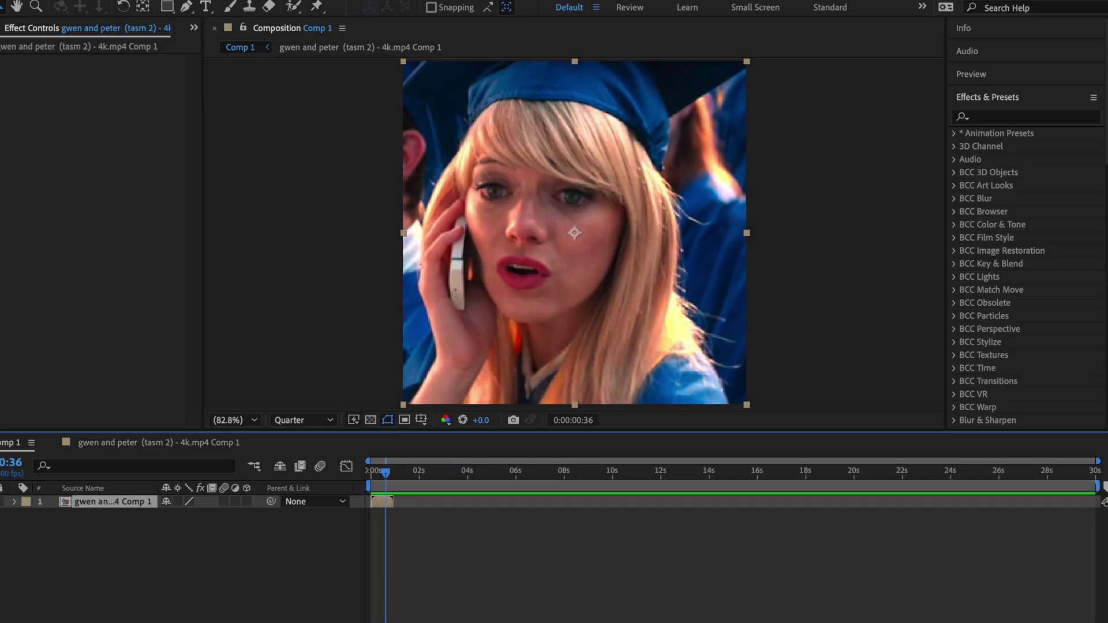